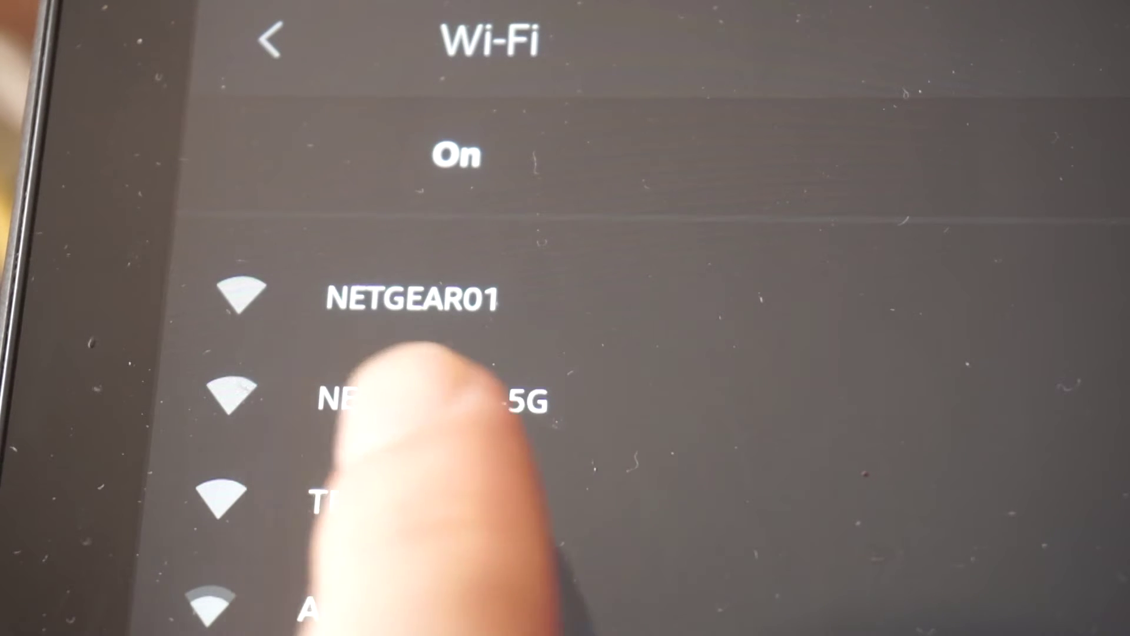
Join the NETGEAR01 Wi-Fi network, entering its network password.
click(412, 297)
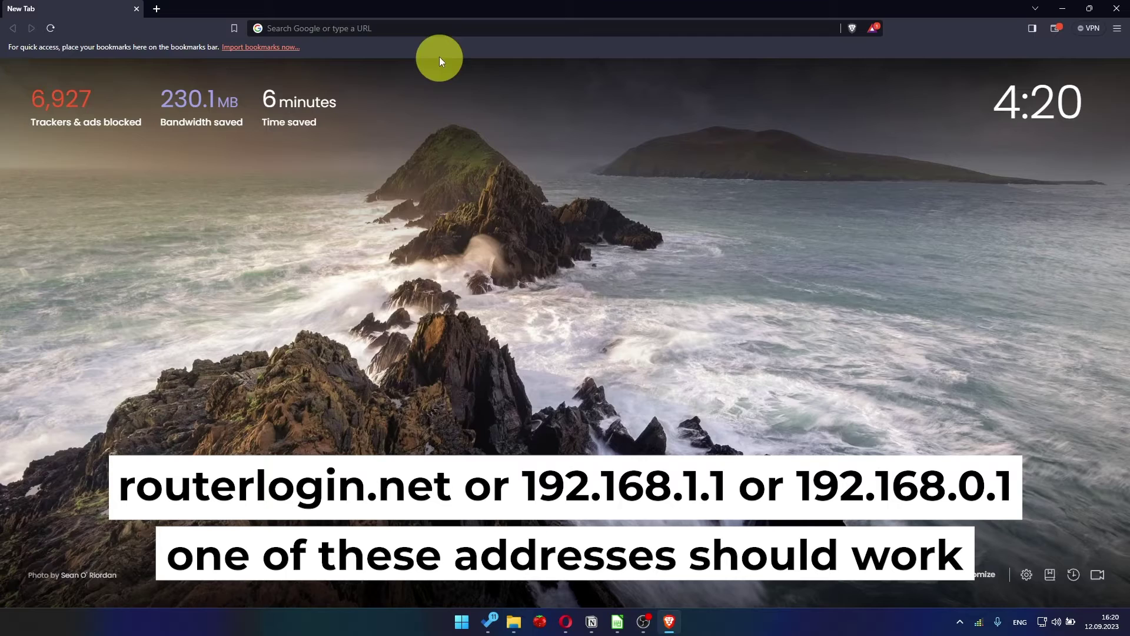
Load 192.168.1.1 in Brave to reach the NETGEAR Terms and Conditions page.
click(440, 28)
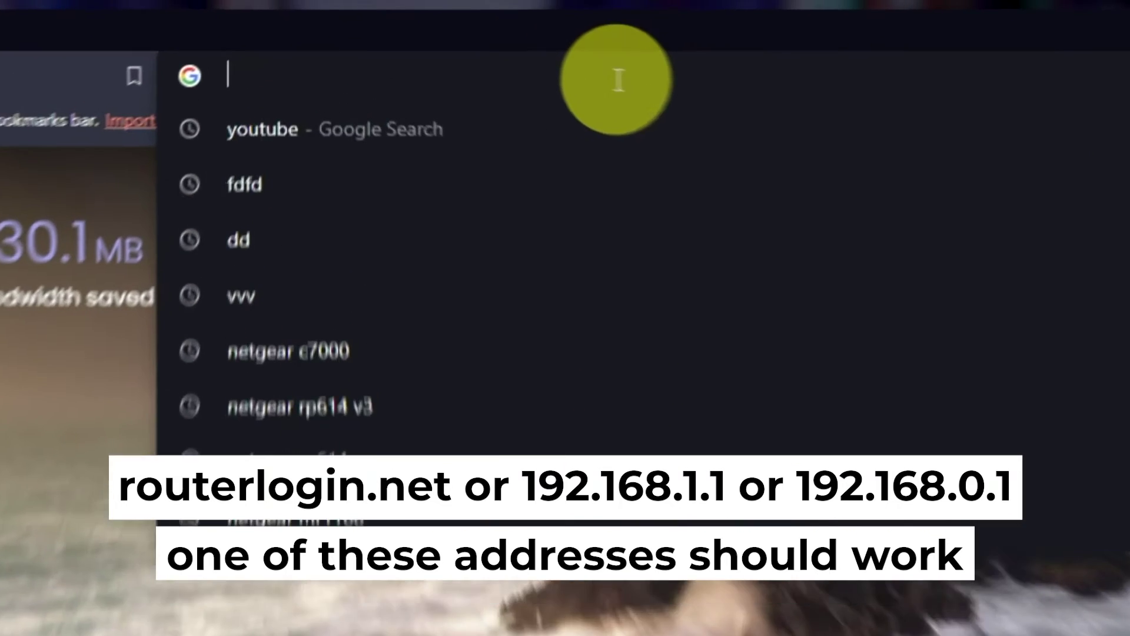
text(192.168.1.1)
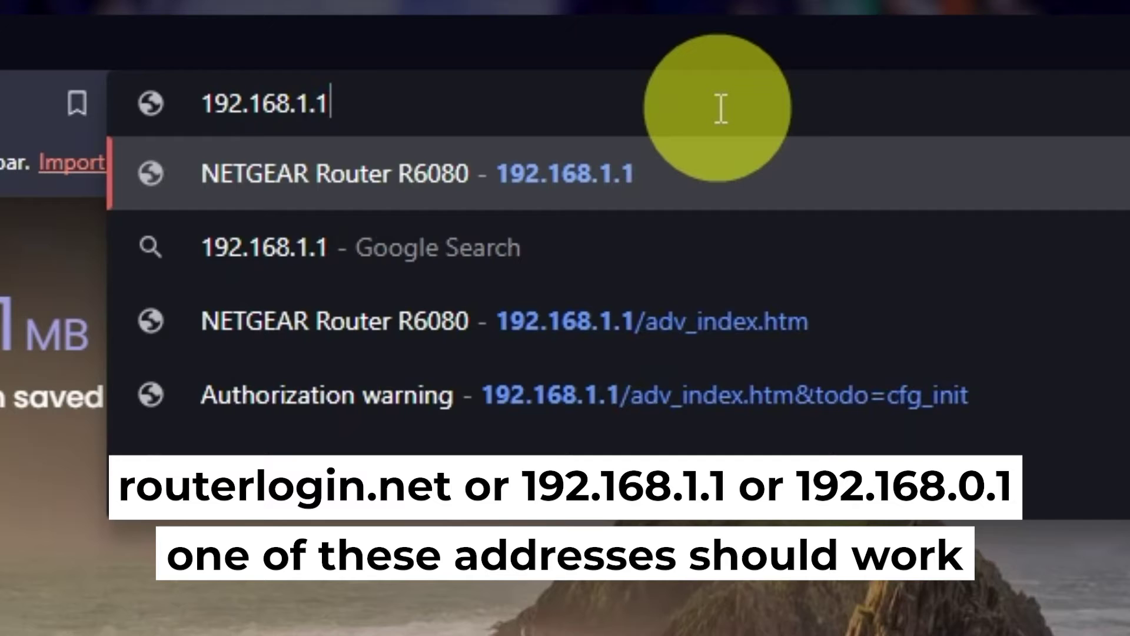
key(Return)
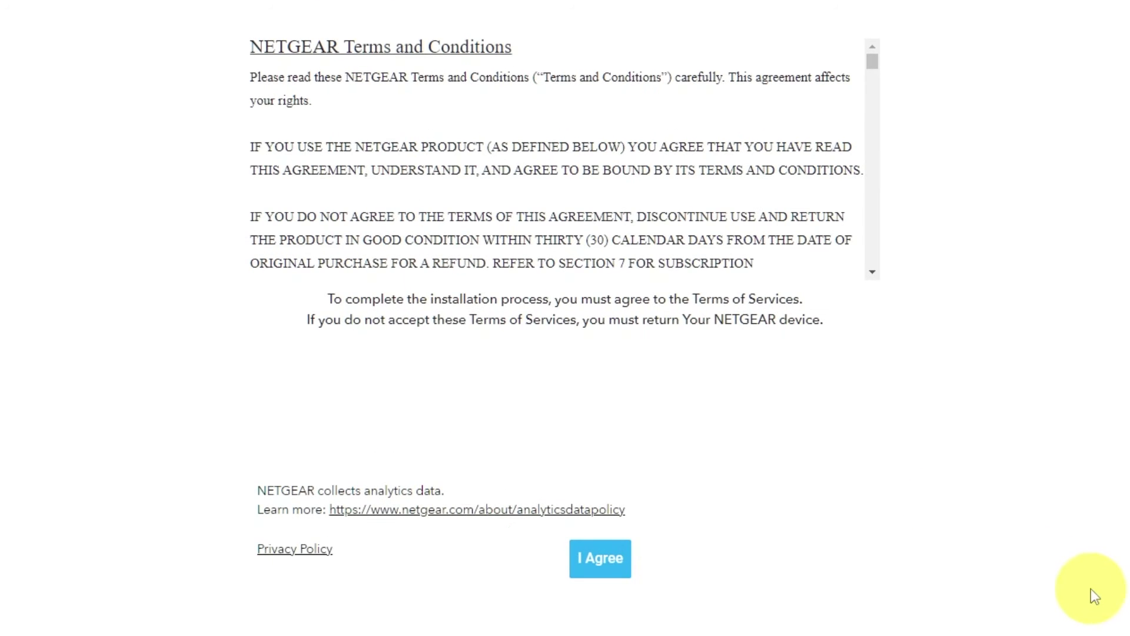
Agree to the NETGEAR terms and continue past the Welcome and Internet detected pages.
click(623, 566)
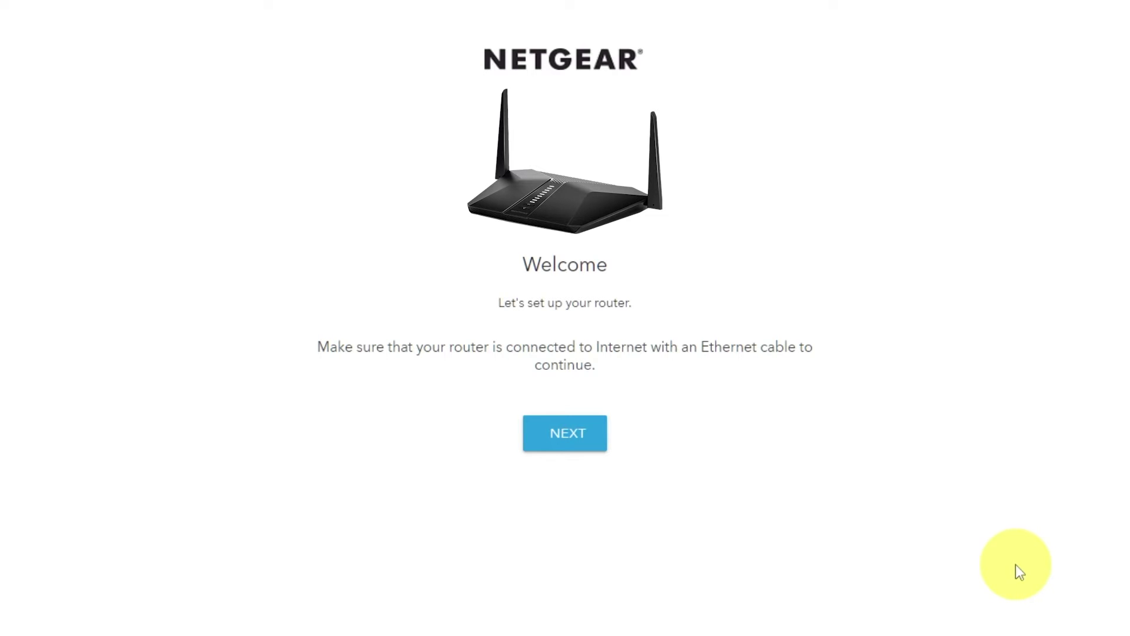
click(586, 435)
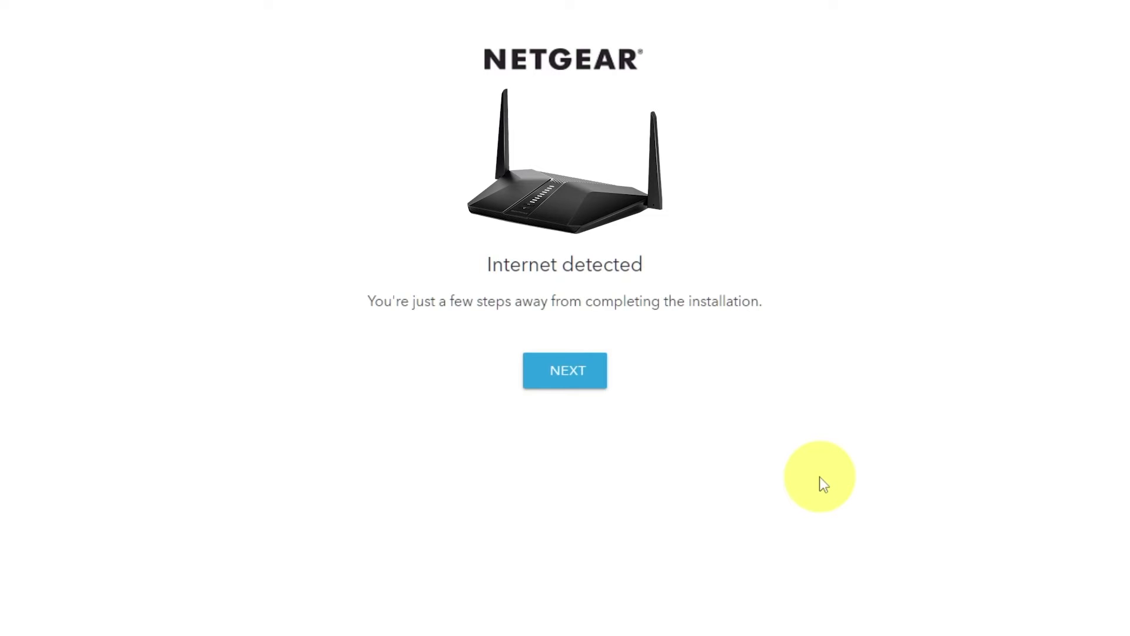
click(571, 383)
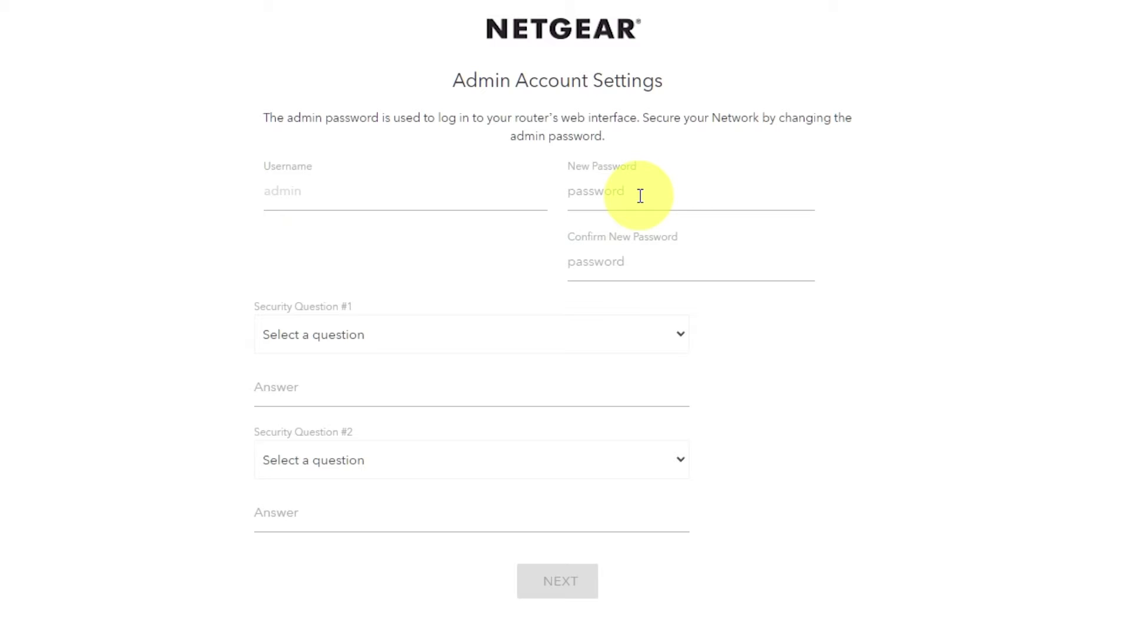
Enter and confirm a new admin password.
click(642, 192)
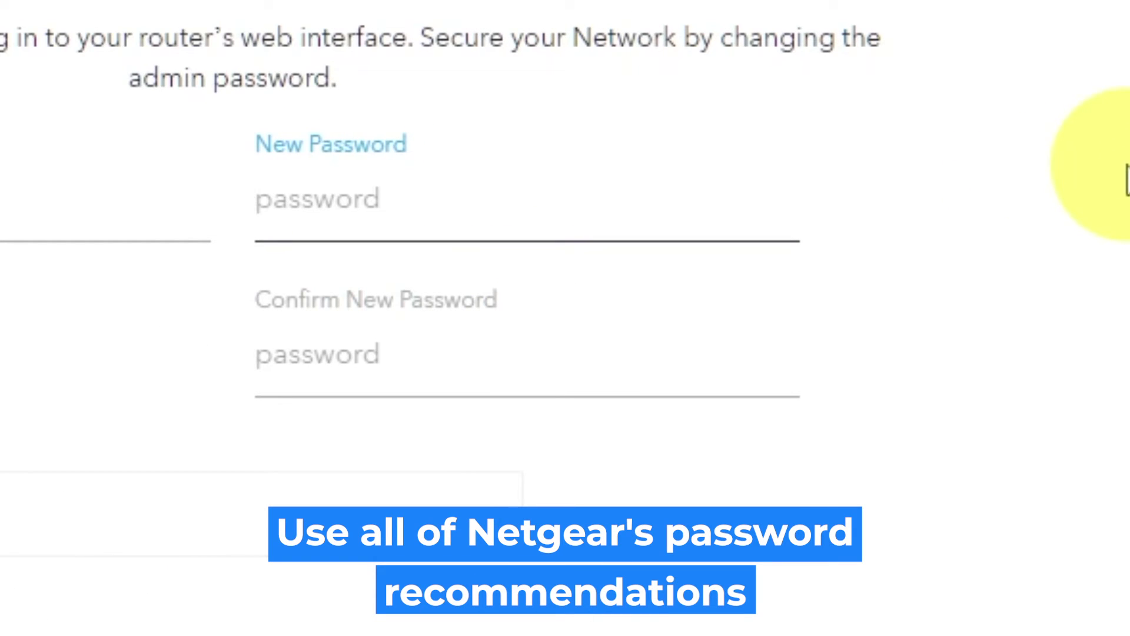
text(P)
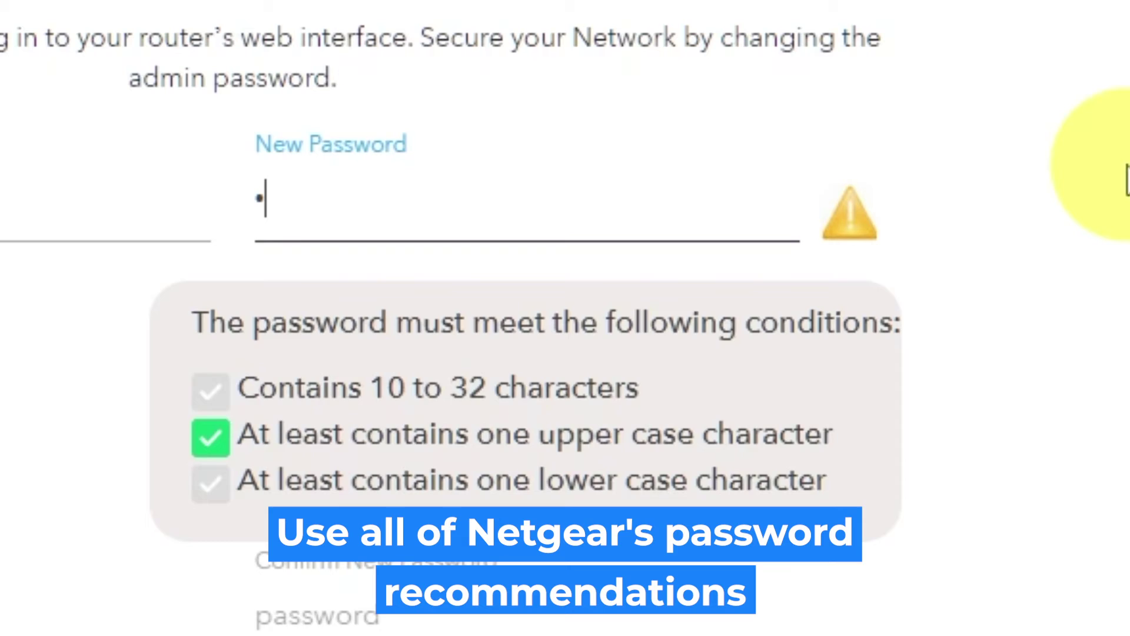
text(assword)
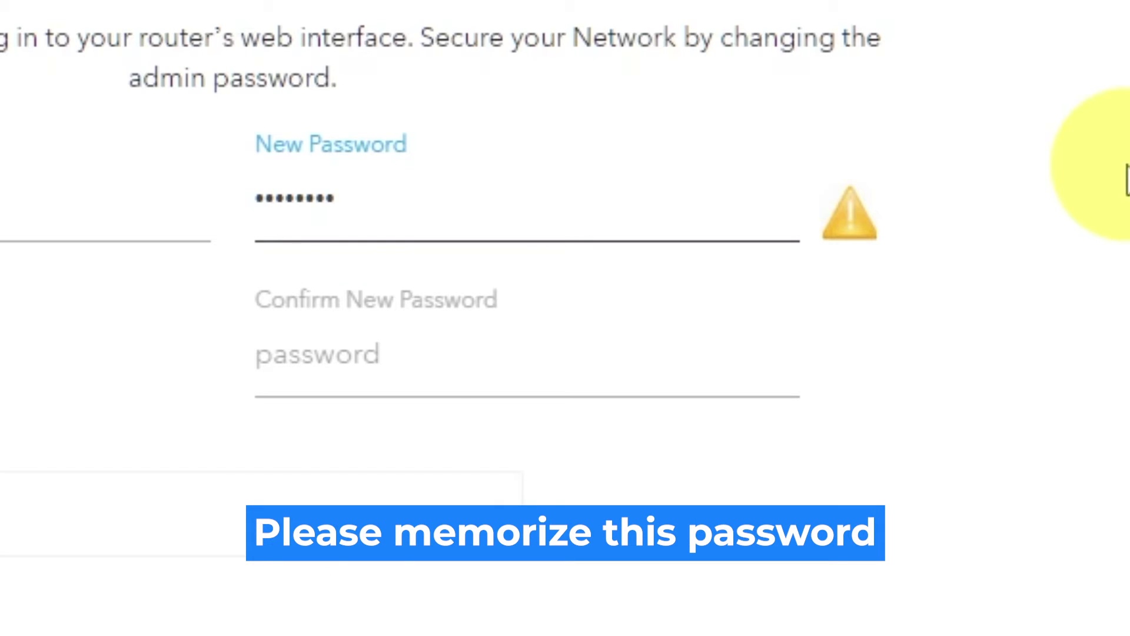
text(12)
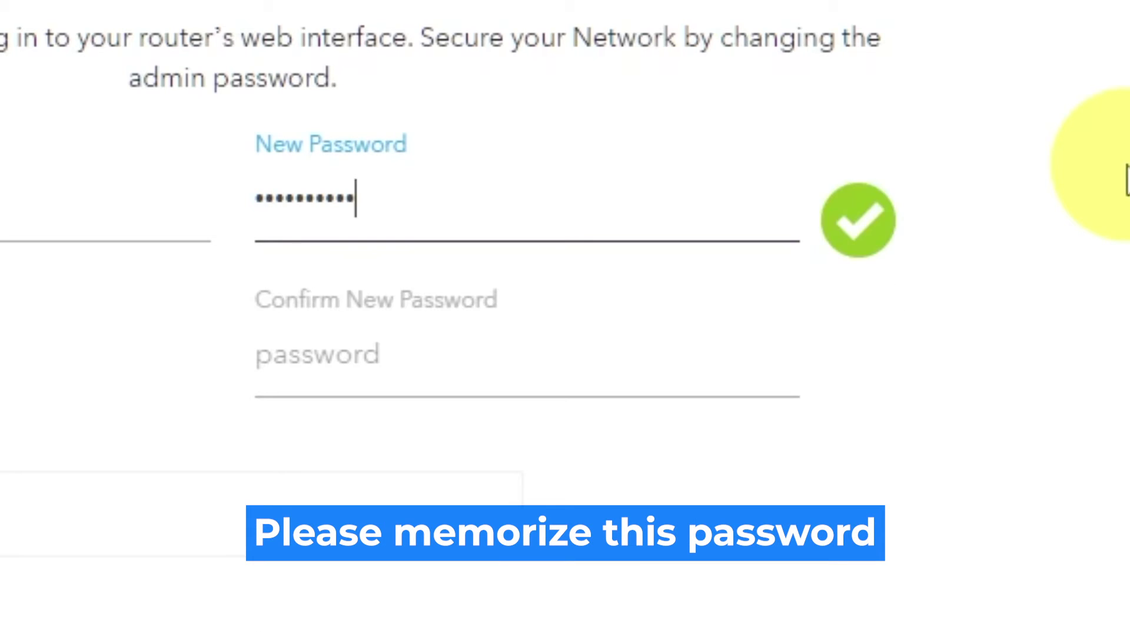
click(703, 345)
text(password)
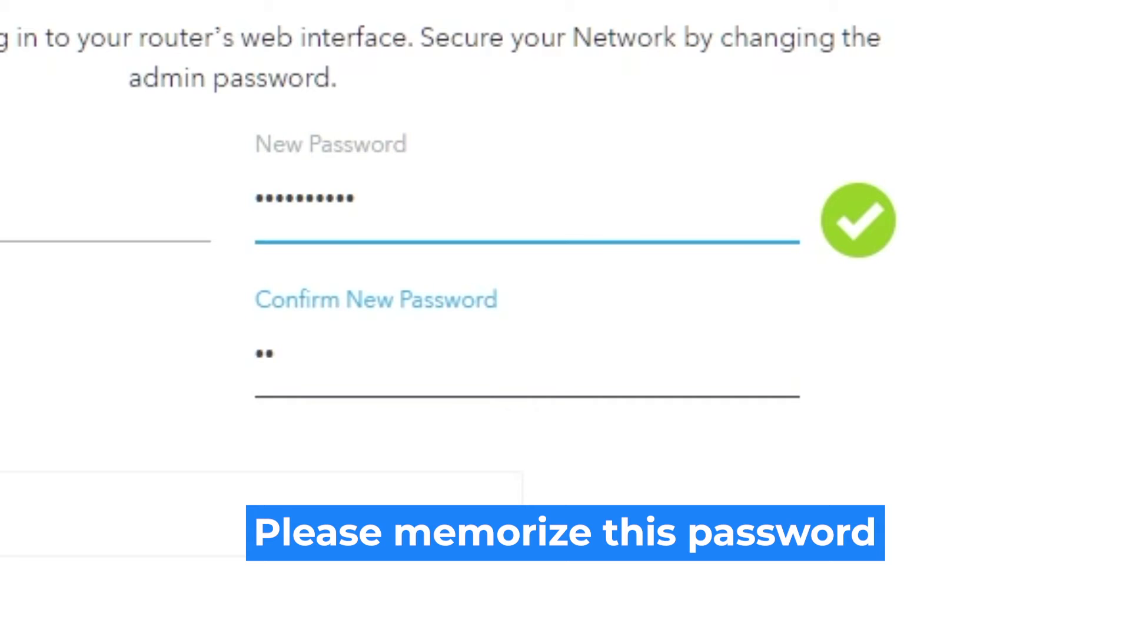
text(12)
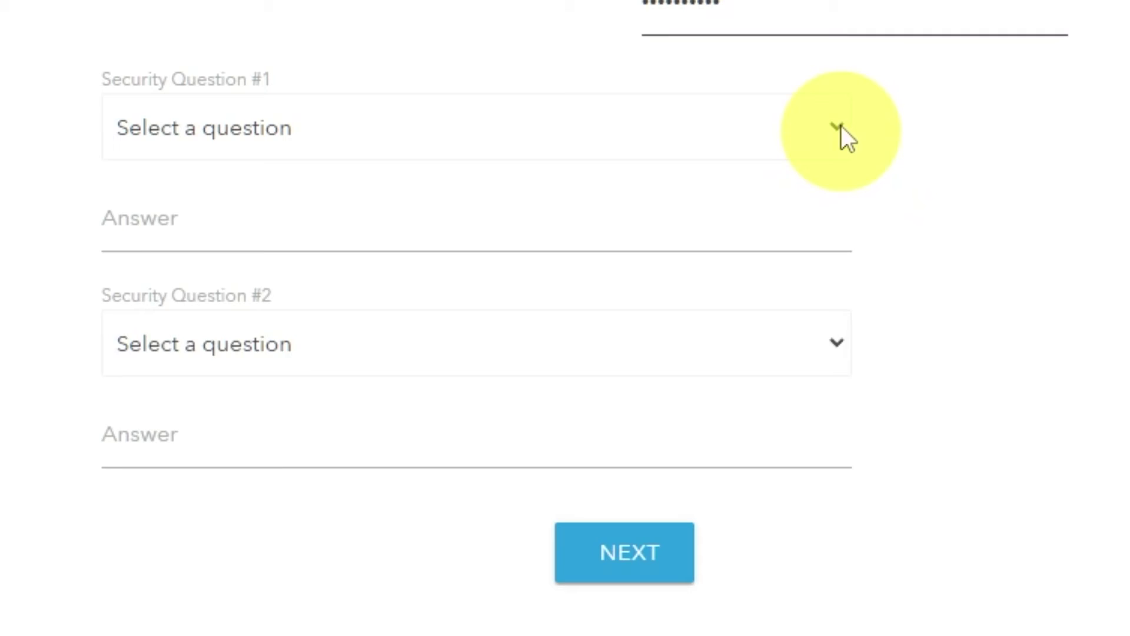
Answer the NETGEAR product and best friend's first name security questions, then submit.
click(794, 176)
click(702, 261)
click(687, 230)
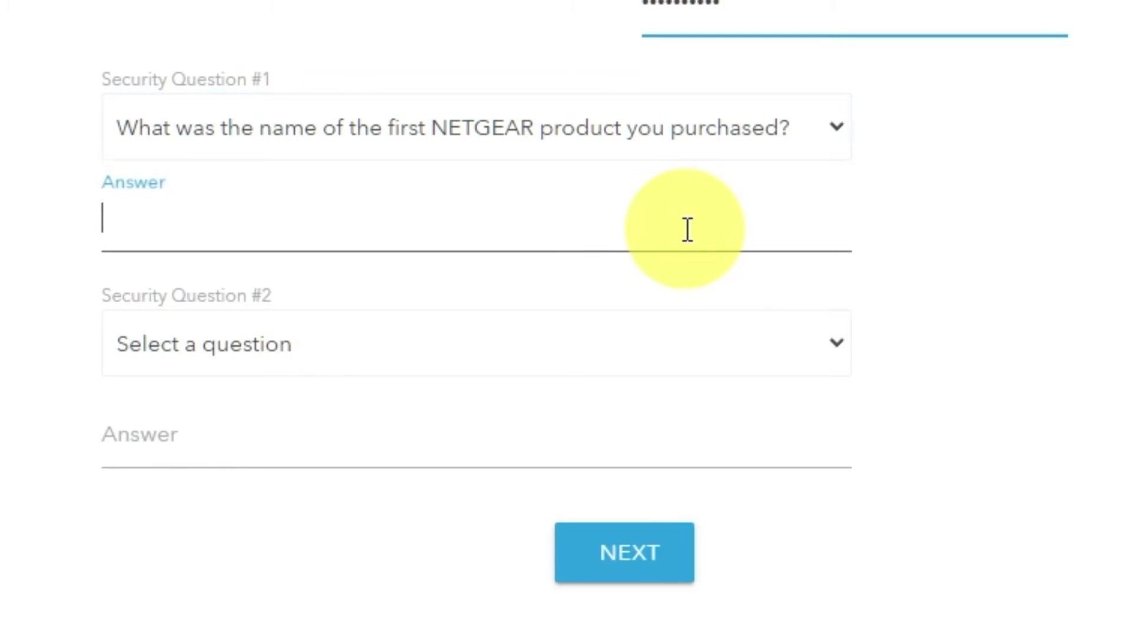
text(999)
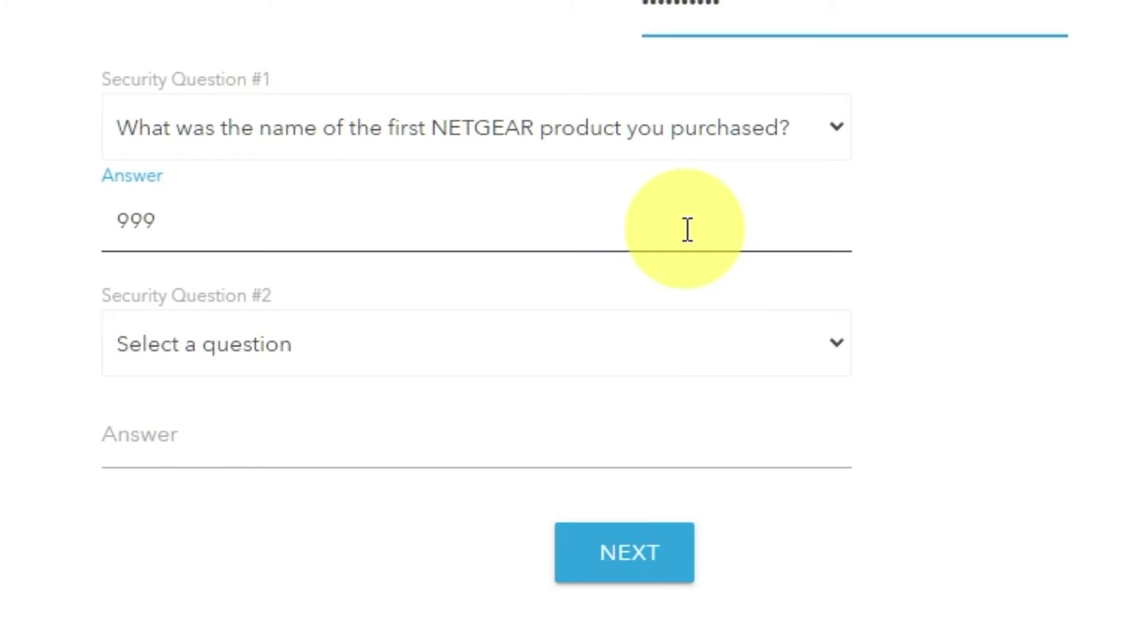
click(836, 348)
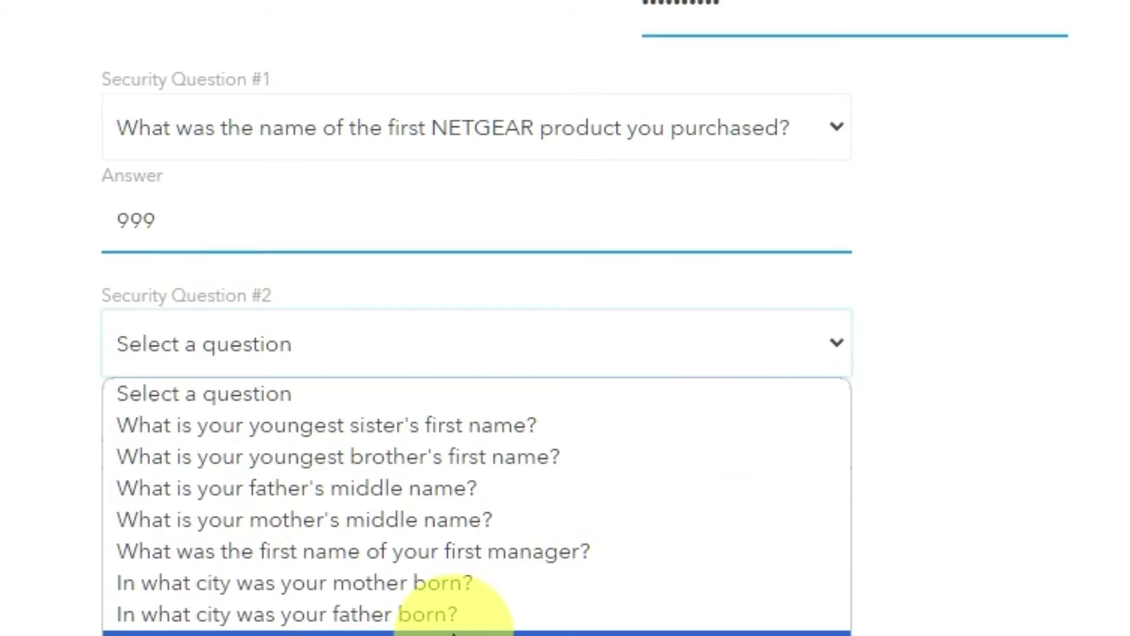
click(453, 633)
click(414, 452)
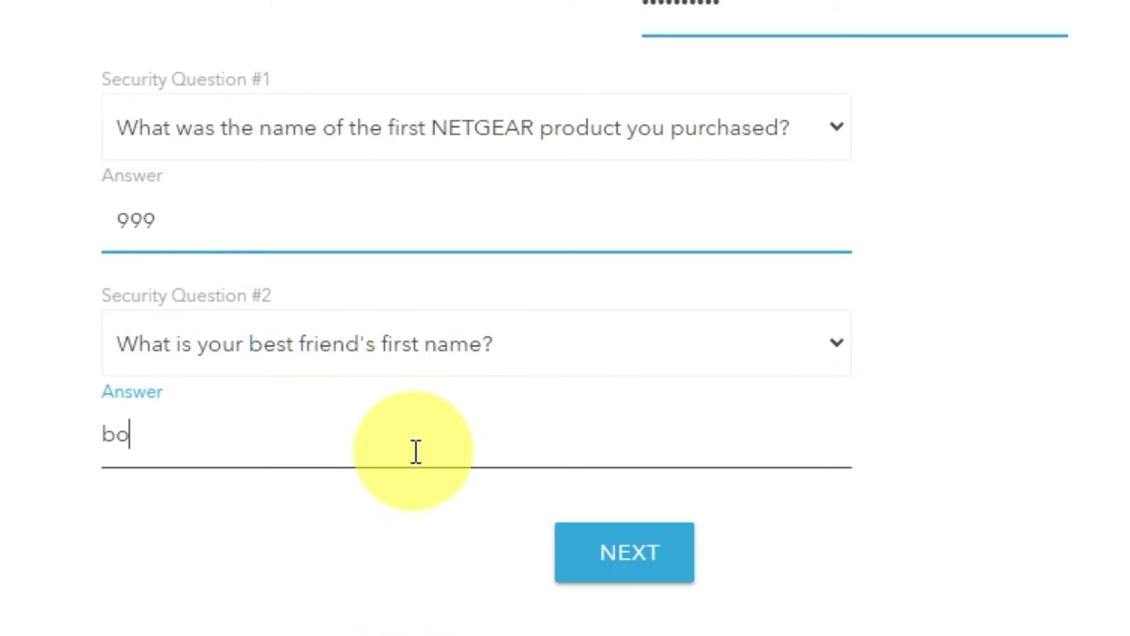
click(653, 566)
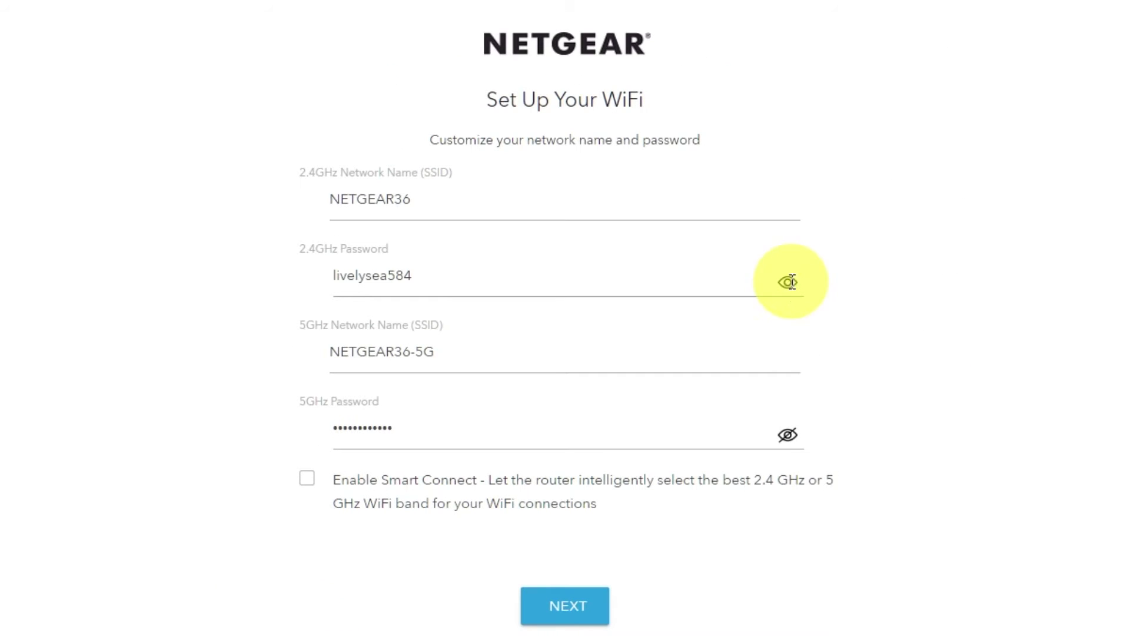
Review and keep the NETGEAR36 and NETGEAR36-5G names and passwords, then save them.
click(788, 434)
click(787, 436)
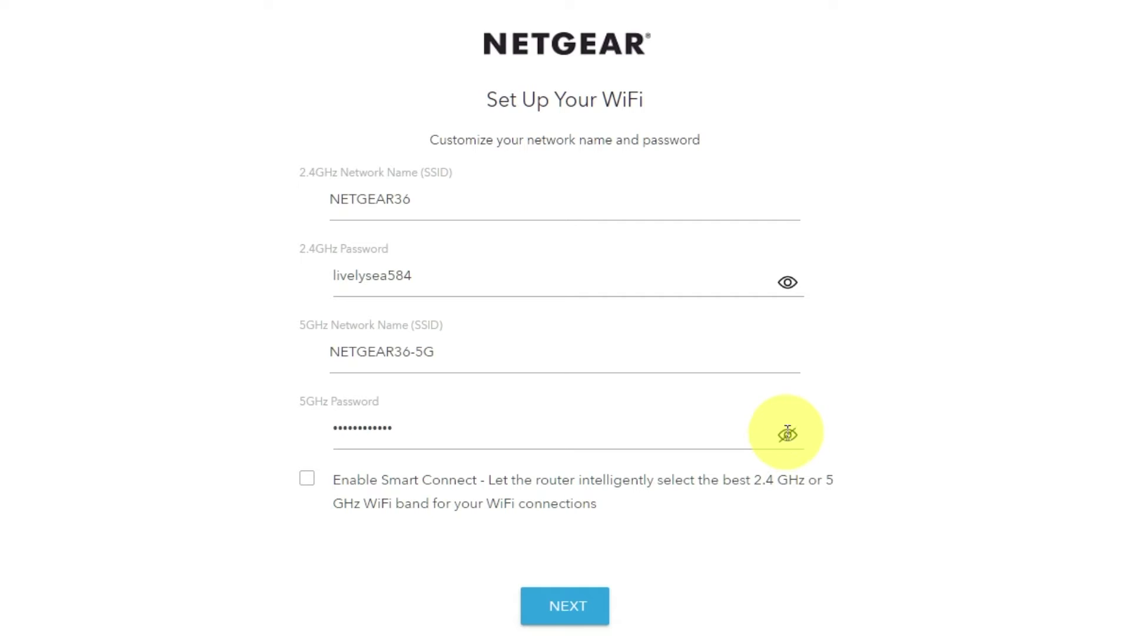
click(788, 282)
click(366, 204)
drag(439, 352, 391, 353)
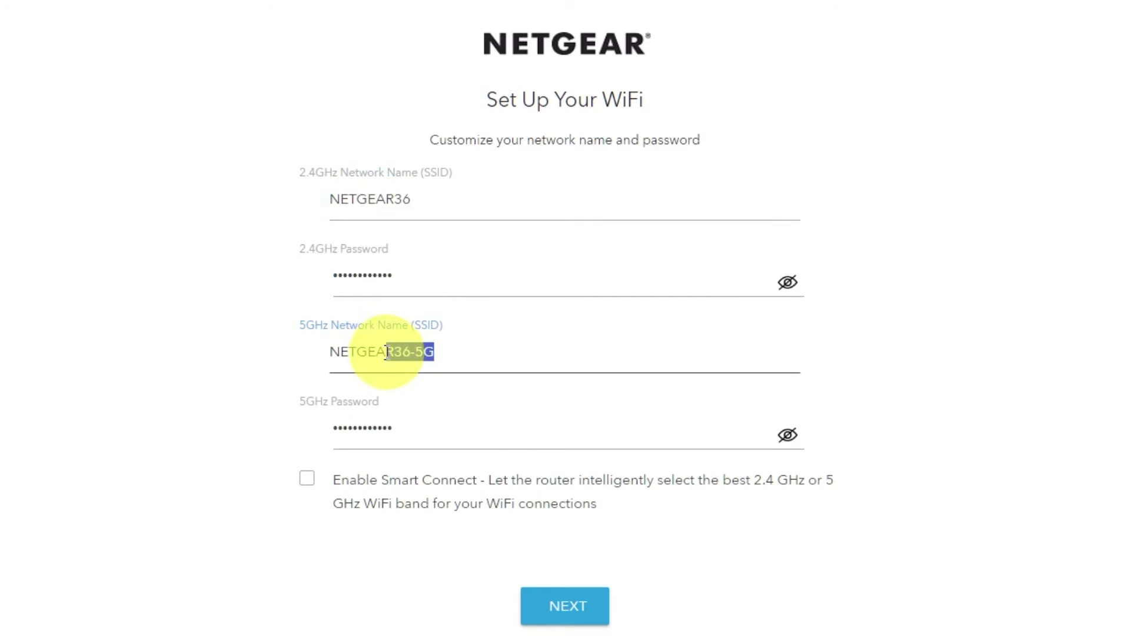
click(462, 431)
drag(461, 431, 363, 428)
click(448, 430)
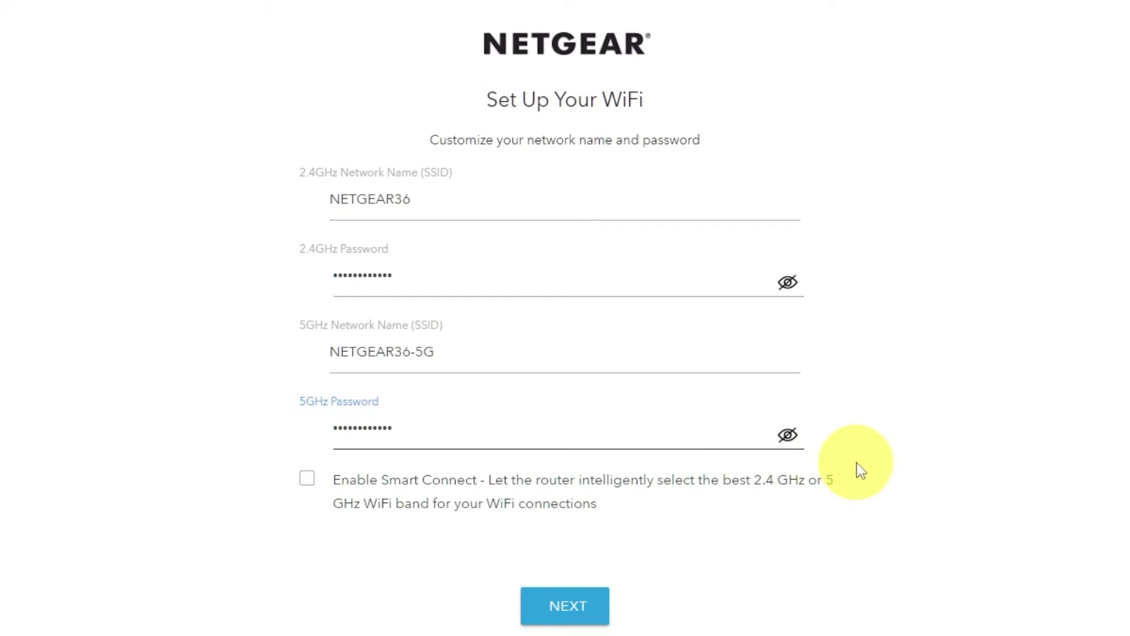
click(590, 603)
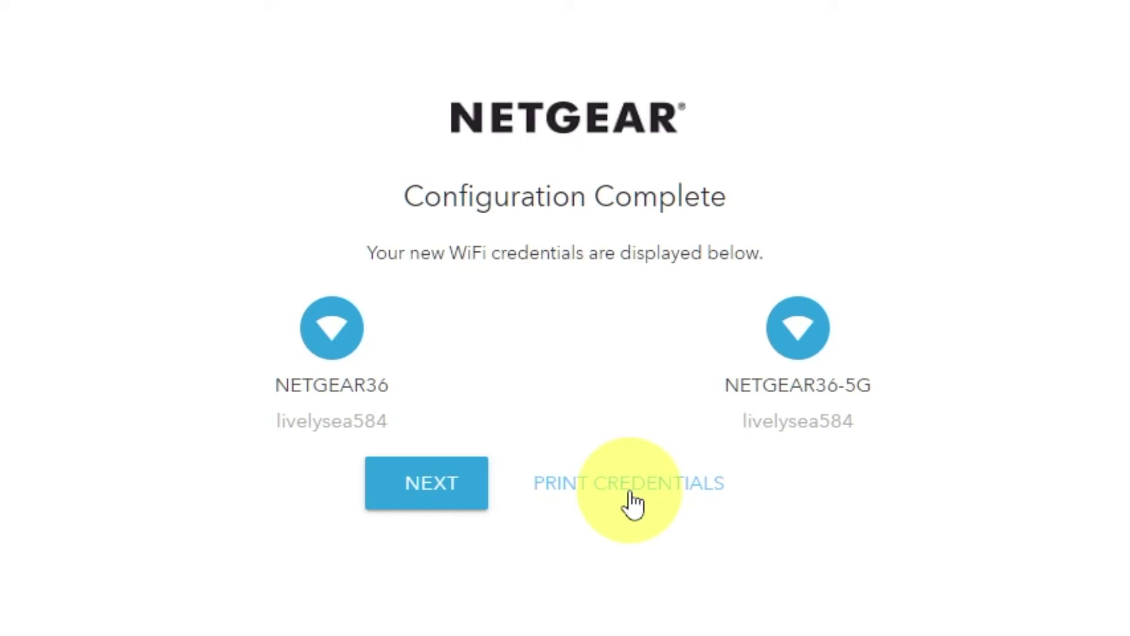
Continue through Configuration Complete and the no-new-firmware (V1.0.14.134) page to finish.
click(424, 497)
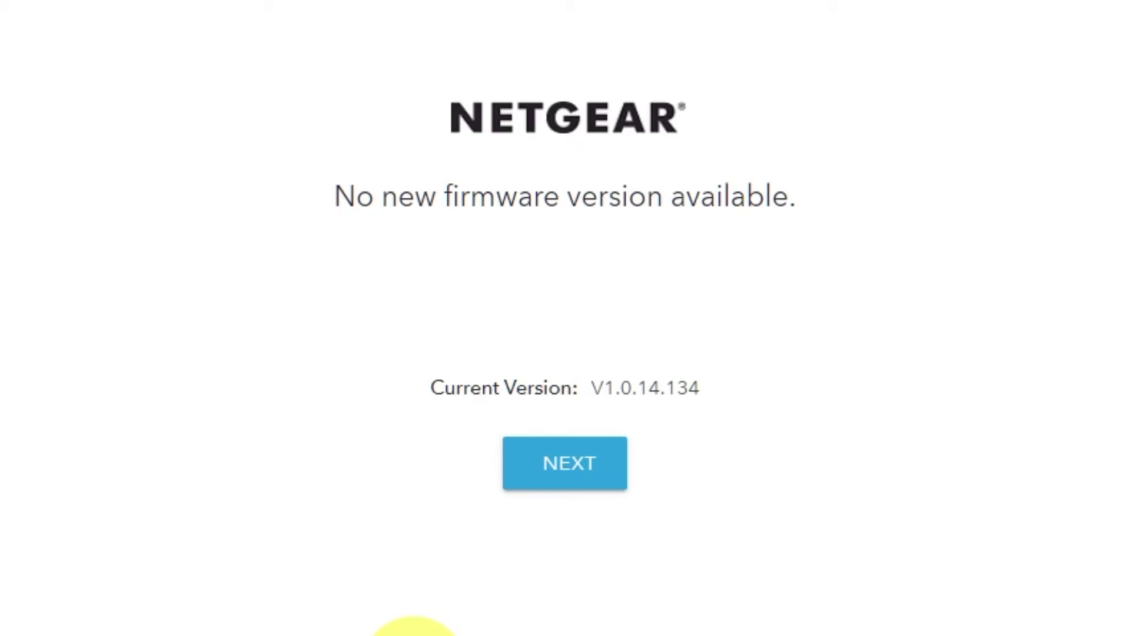
click(592, 485)
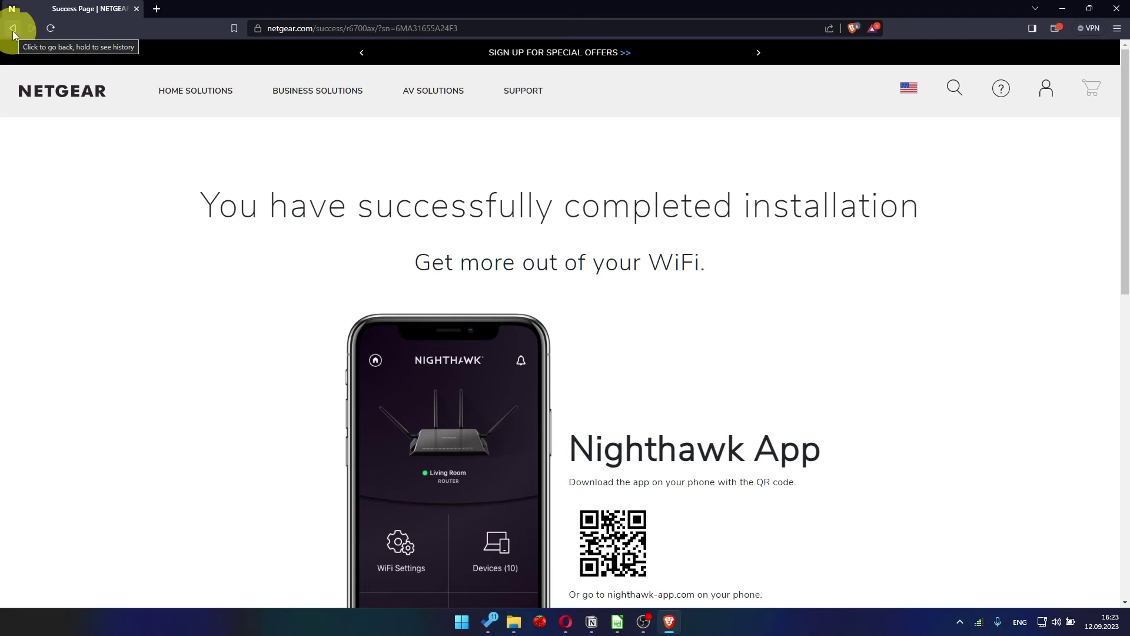
Replace the browser address with 192.168.1.1 to load the router login.
click(277, 27)
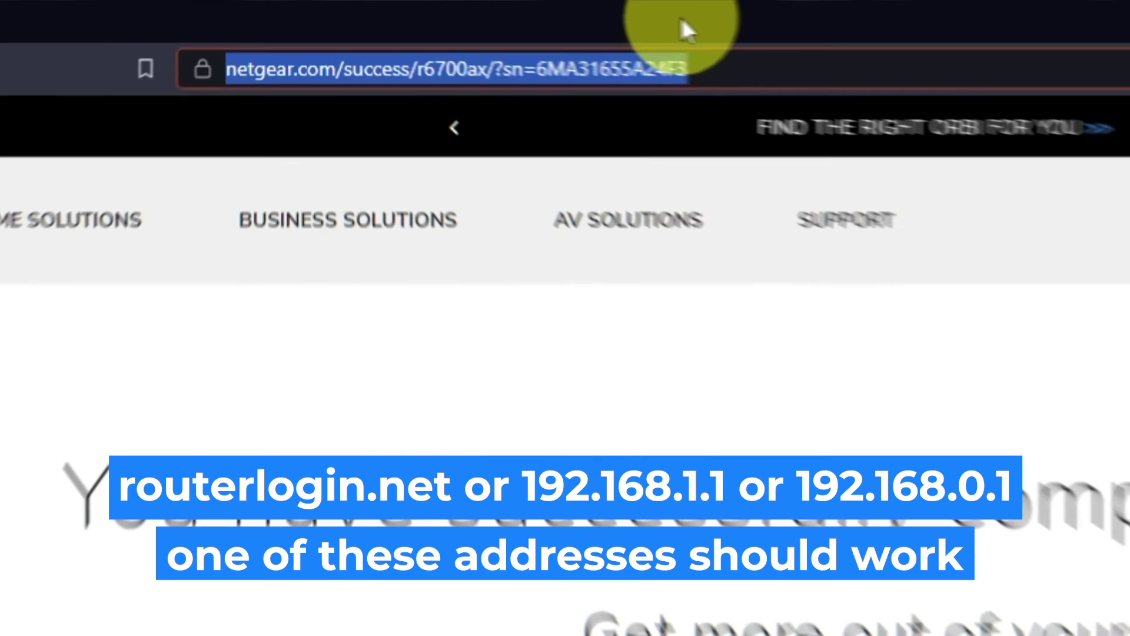
key(BackSpace)
text(192.168.)
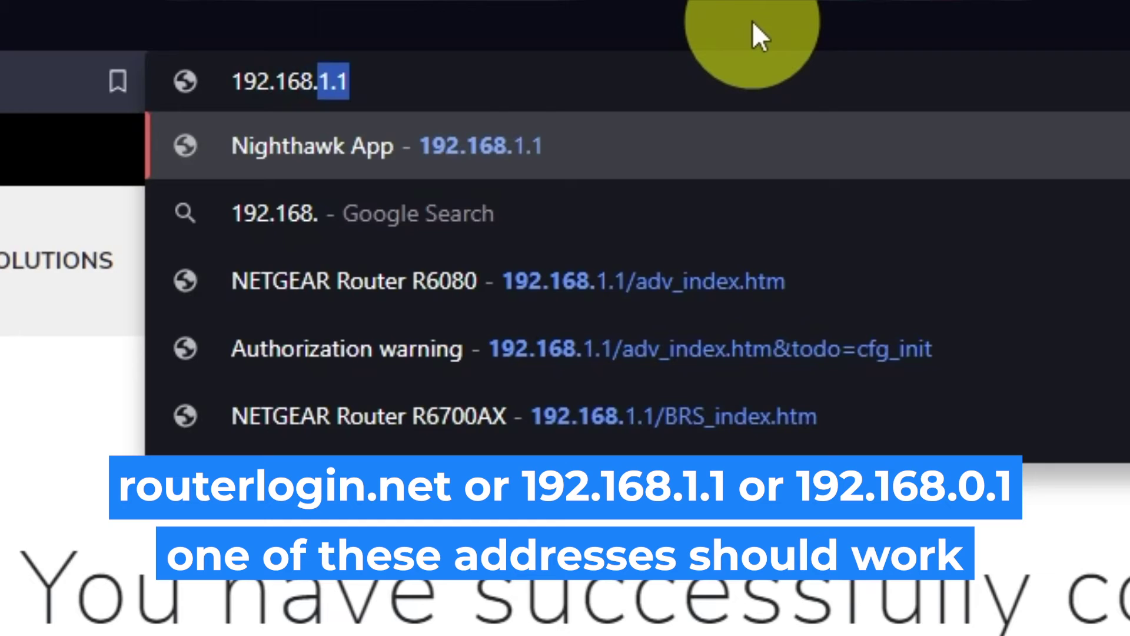
text(1.1)
key(Return)
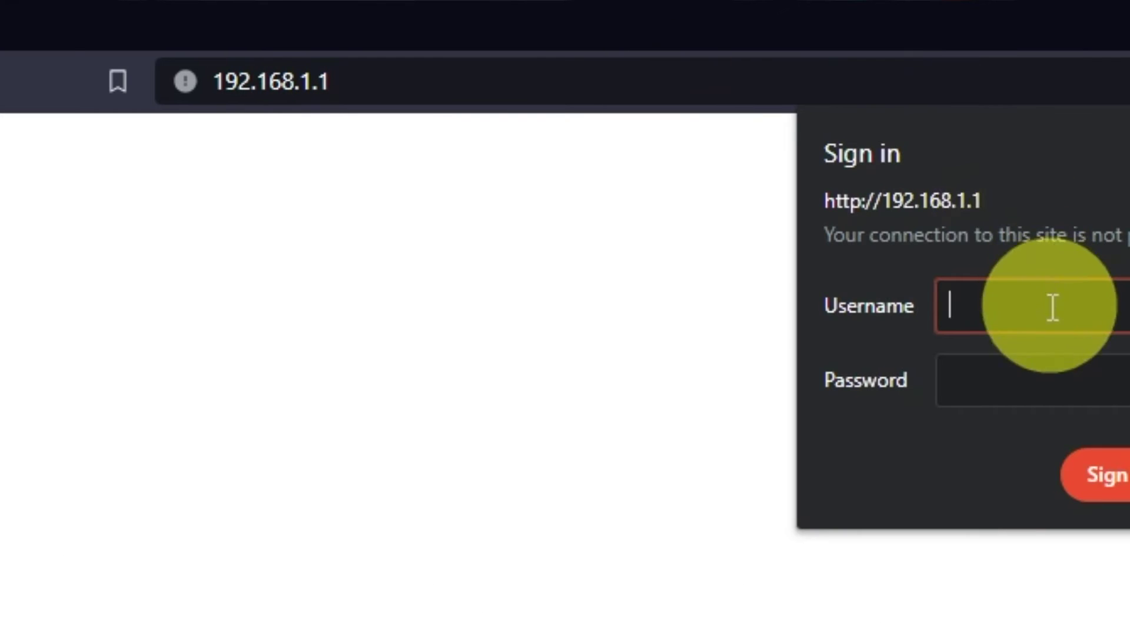
Sign in as admin with the new router password and dismiss the Armor promotion.
text(admin)
key(Tab)
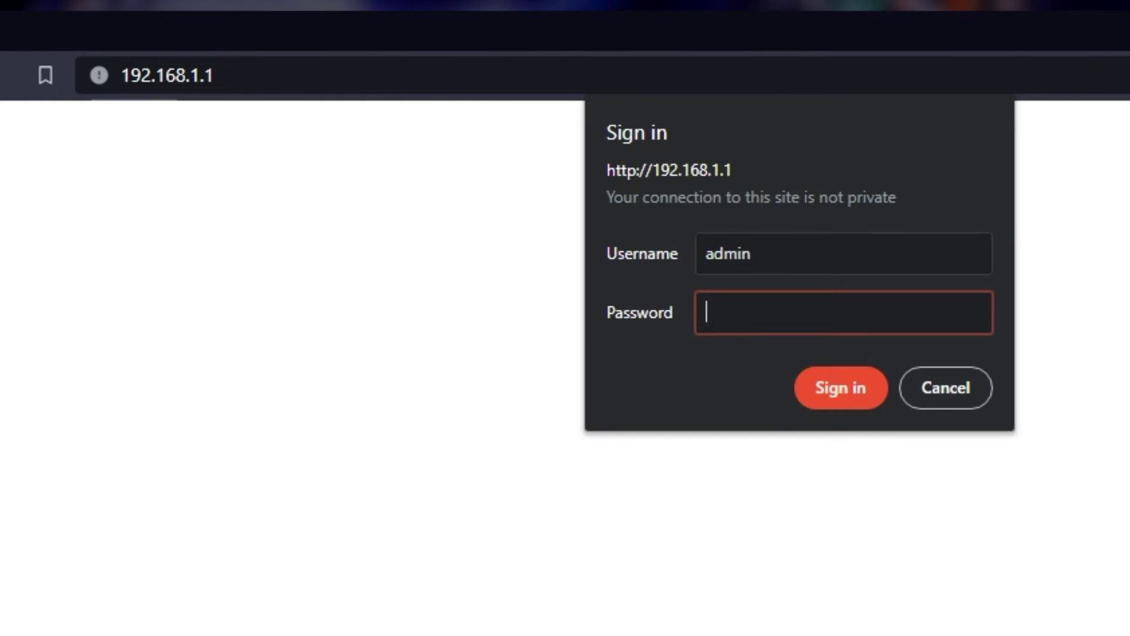
text(password)
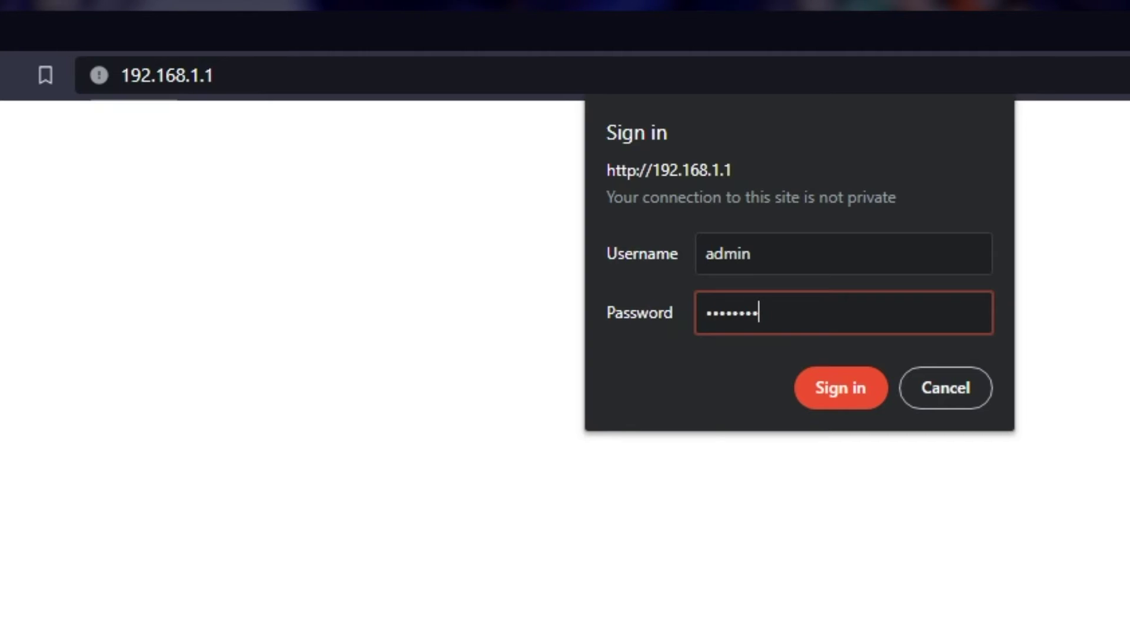
text(12)
click(804, 389)
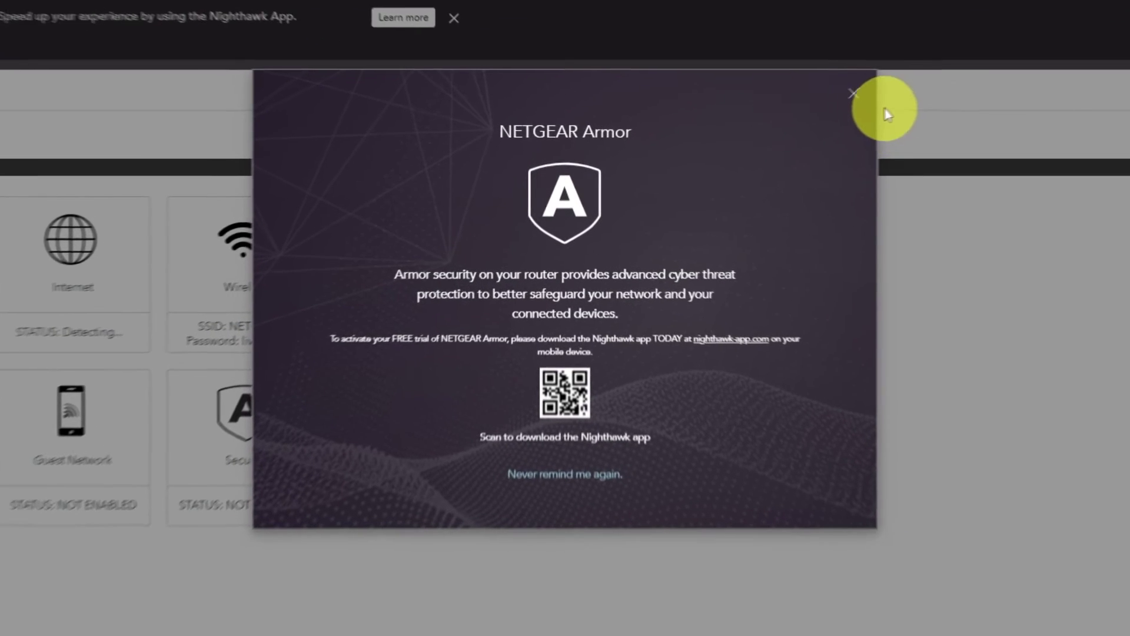
click(892, 83)
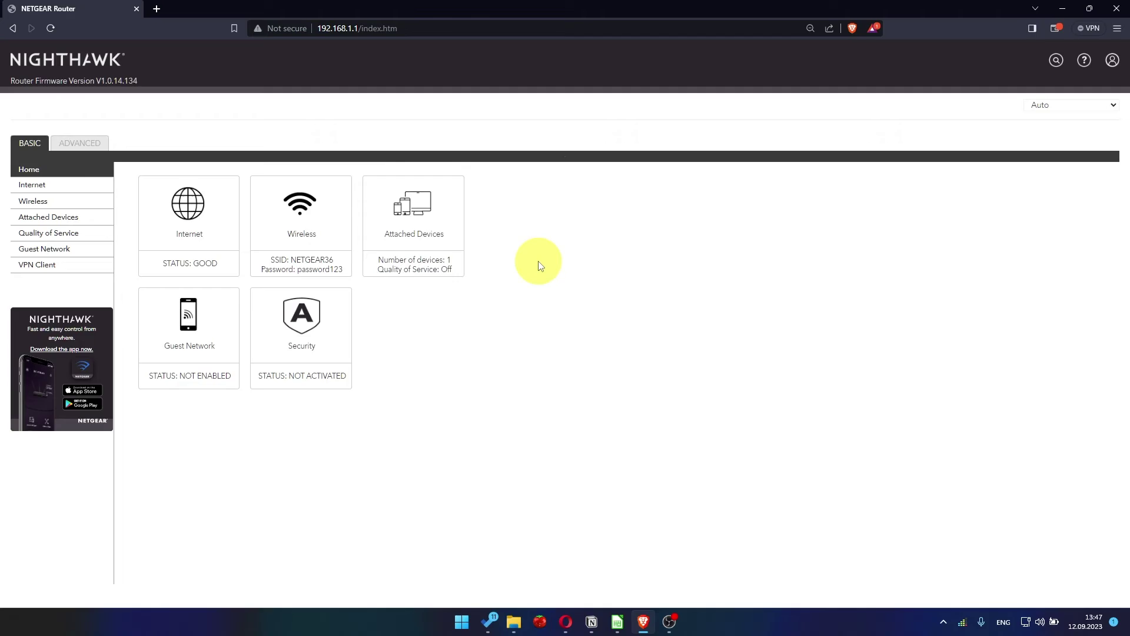
click(1067, 106)
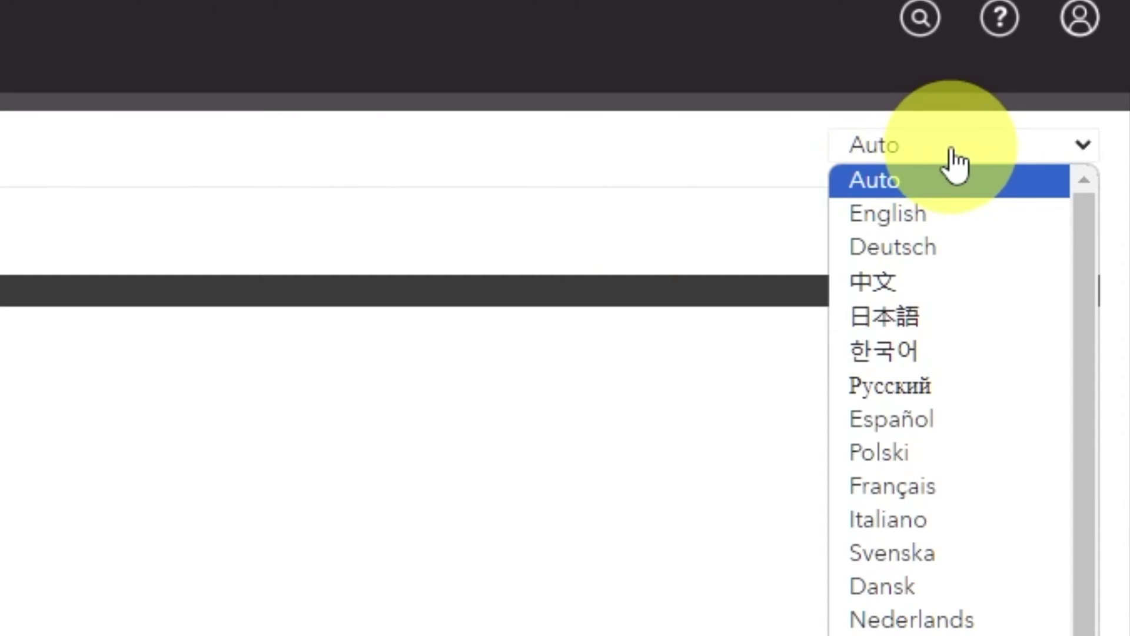
scroll(961, 453, down, 2)
scroll(947, 555, up, 2)
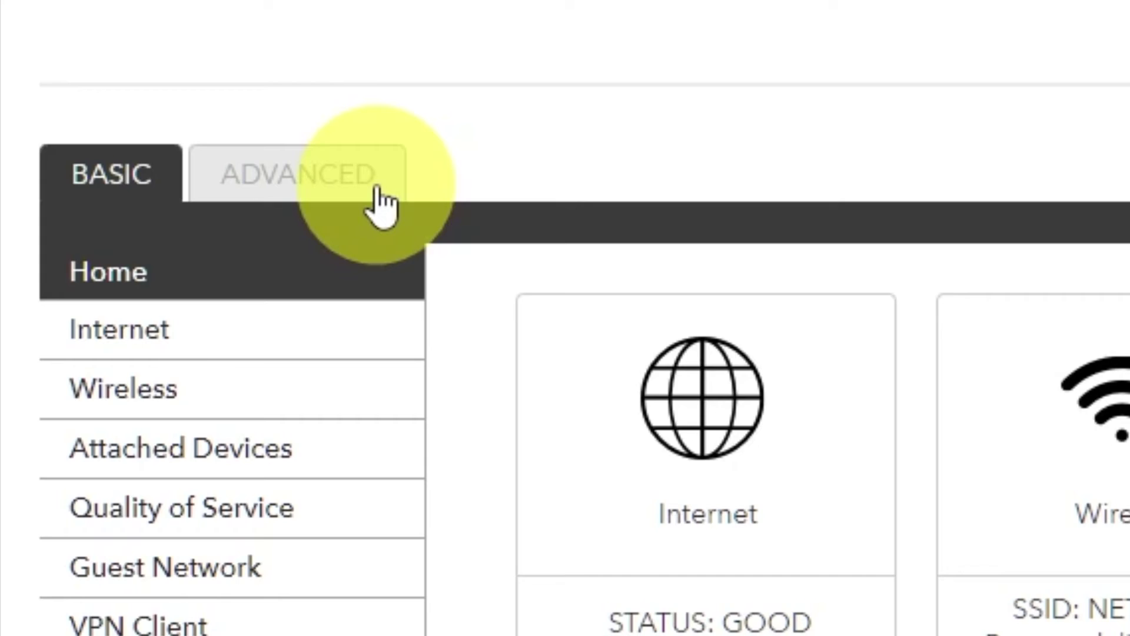
Run the Setup Wizard from ADVANCED, choosing to configure the router yourself.
click(377, 191)
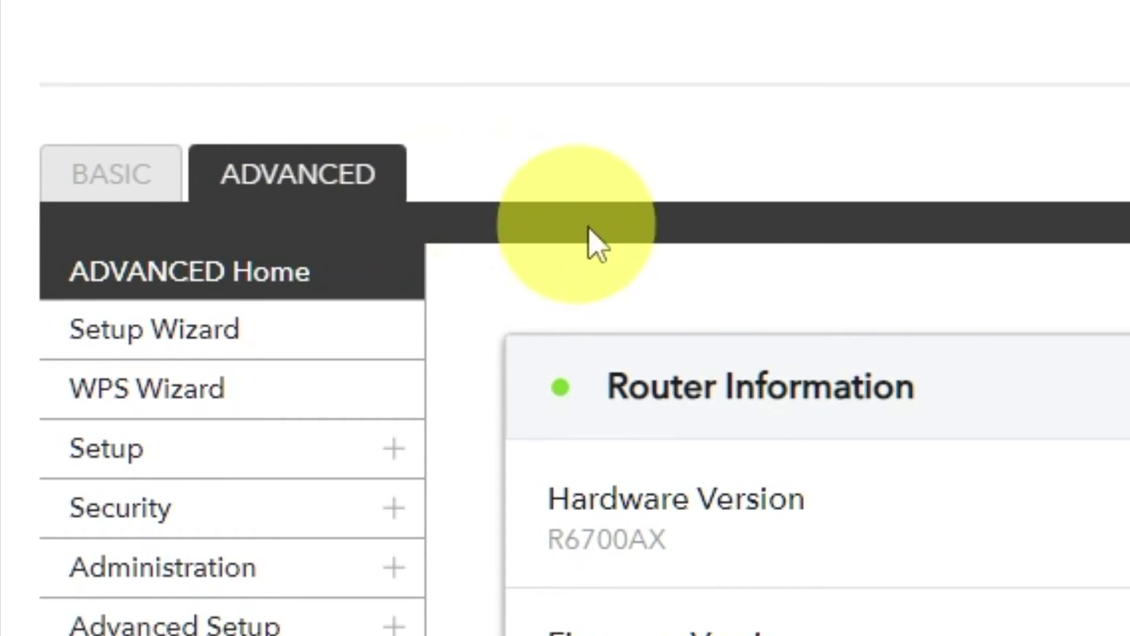
click(322, 352)
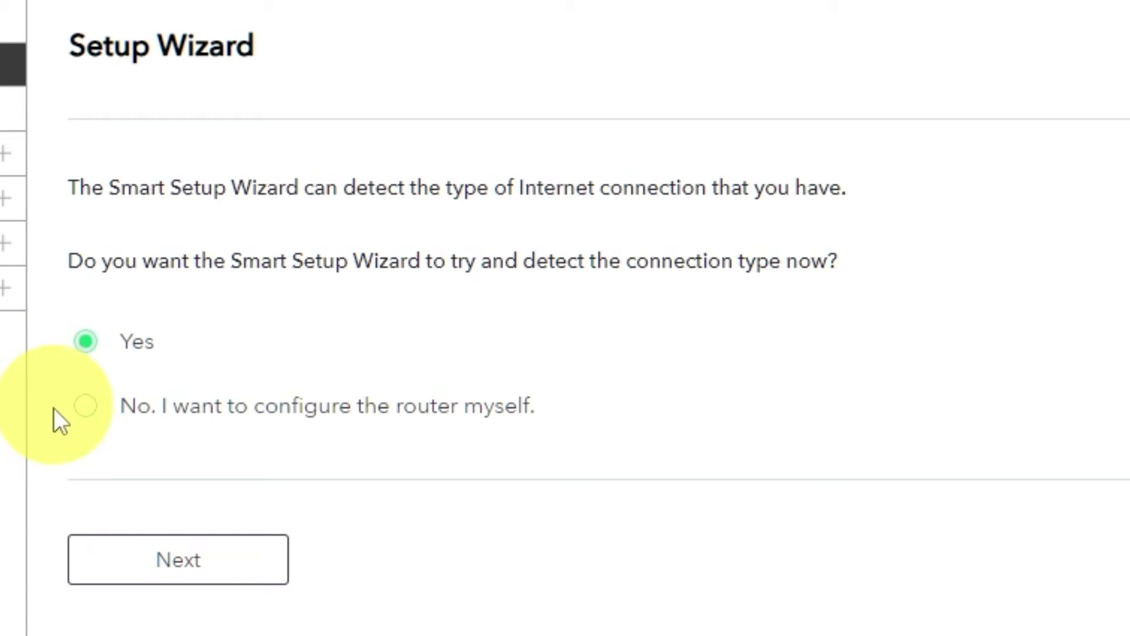
click(86, 410)
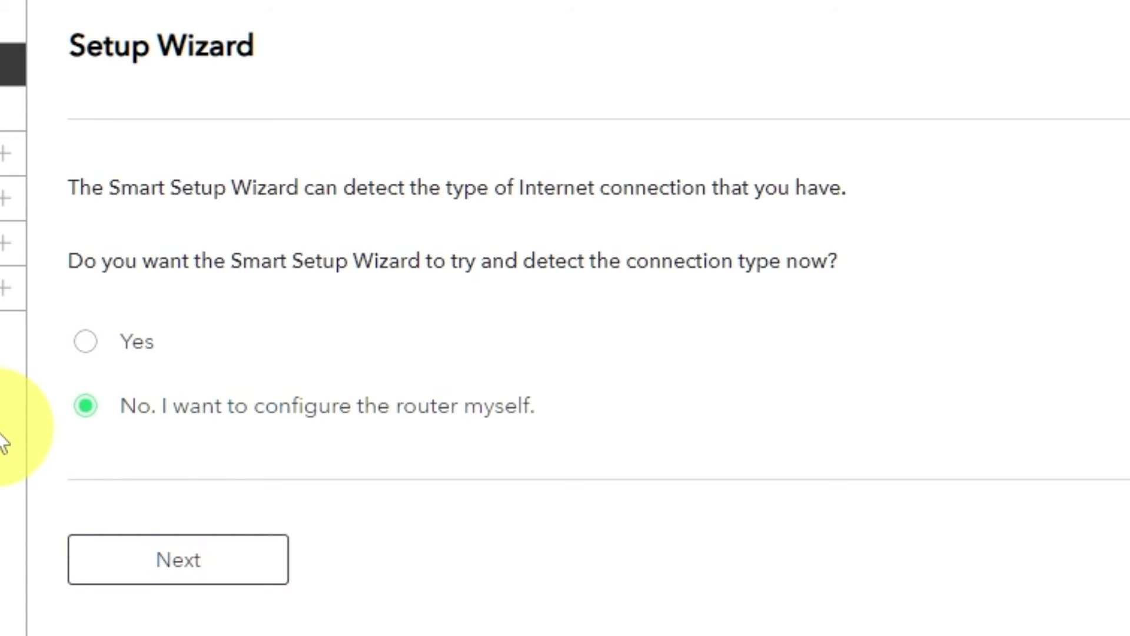
click(181, 566)
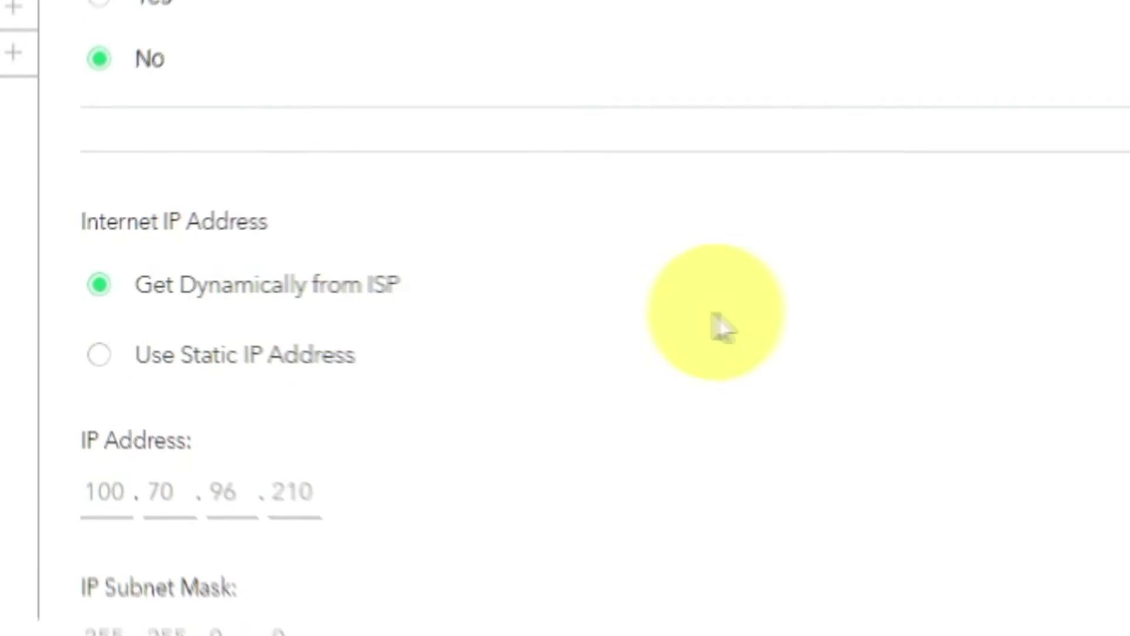
Set DNS to Get Automatically from ISP and apply the dynamic-IP, no-login settings.
scroll(286, 294, down, 3)
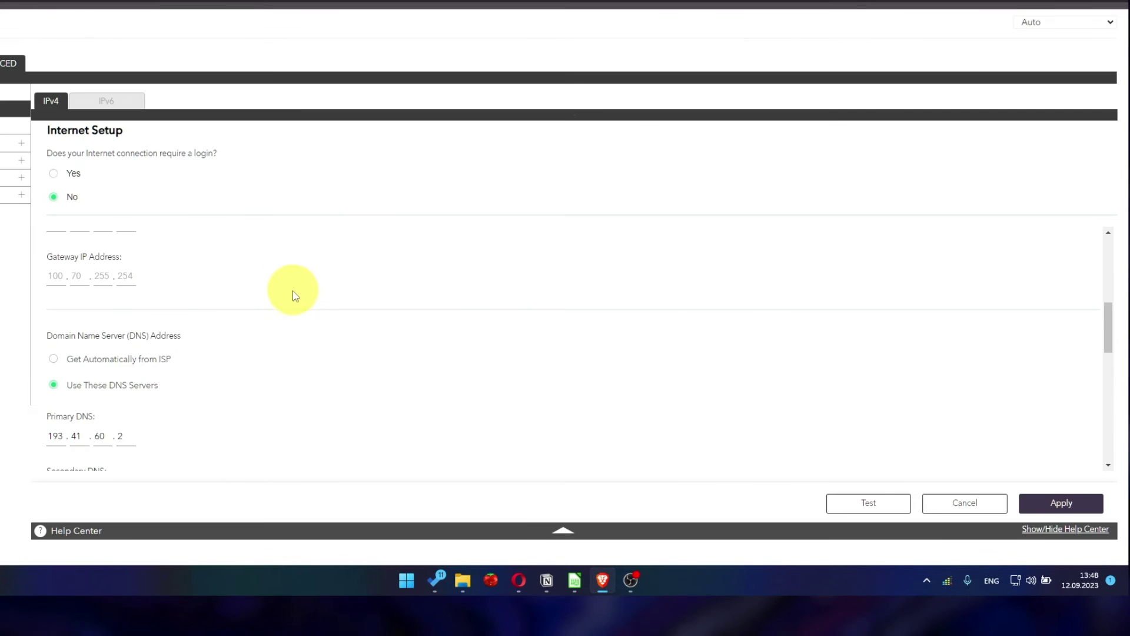
scroll(292, 296, down, 1)
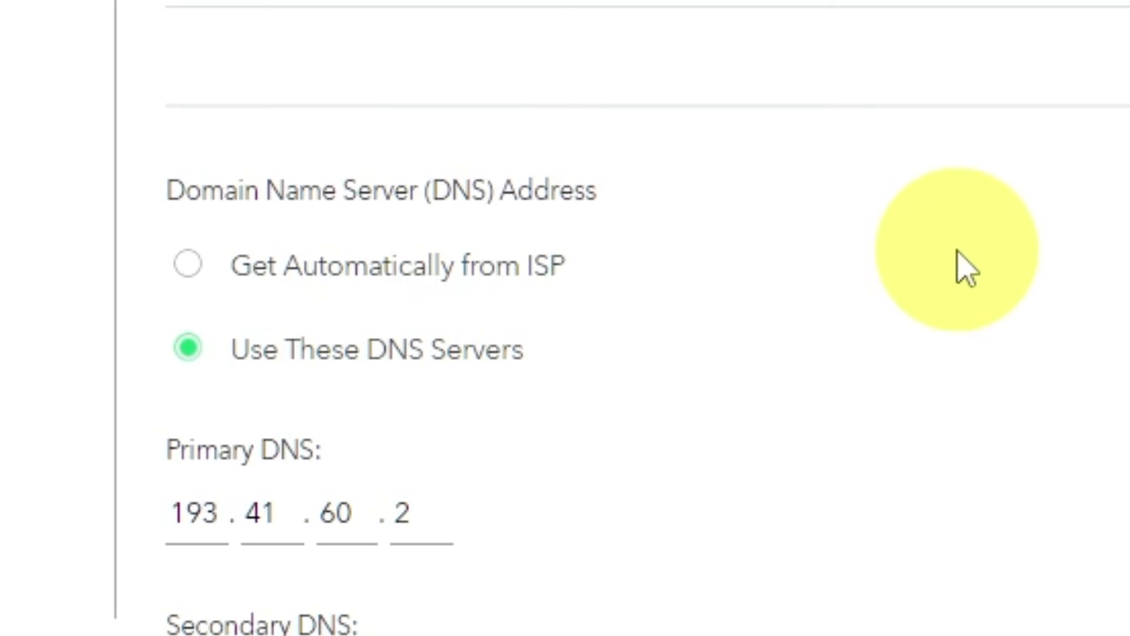
click(188, 266)
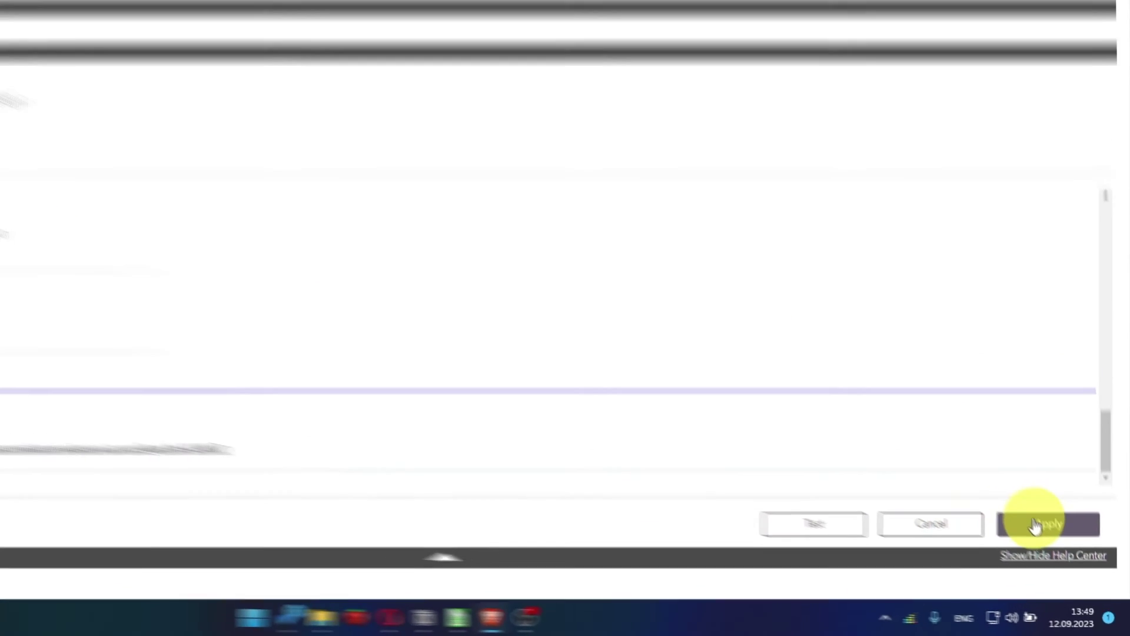
click(1058, 553)
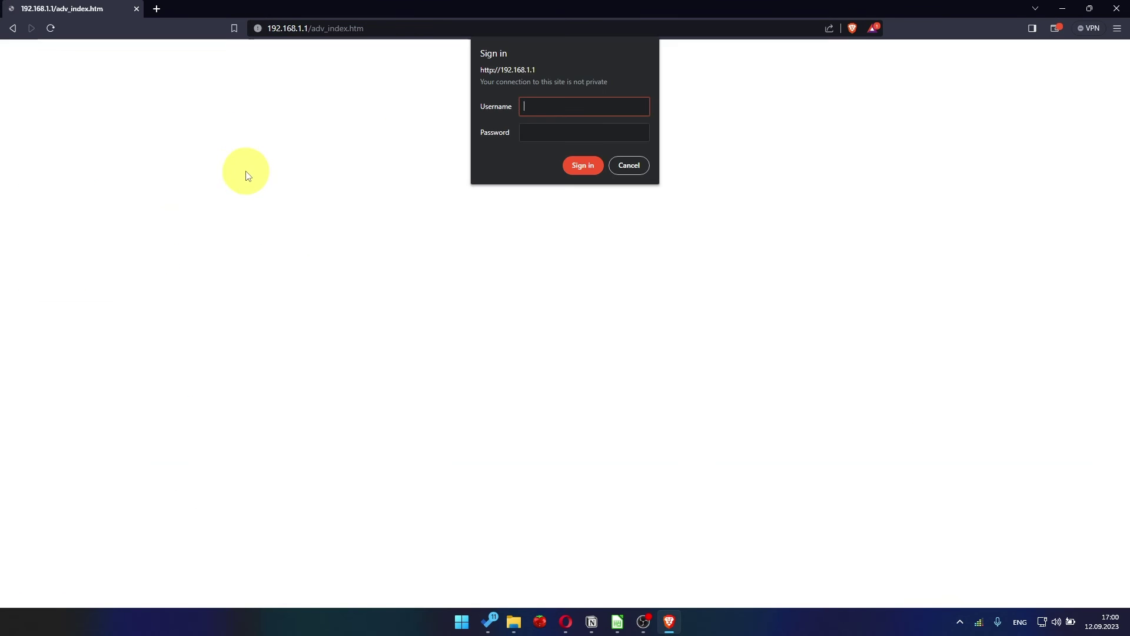
Log back in with username admin and the router's admin password.
text(admin)
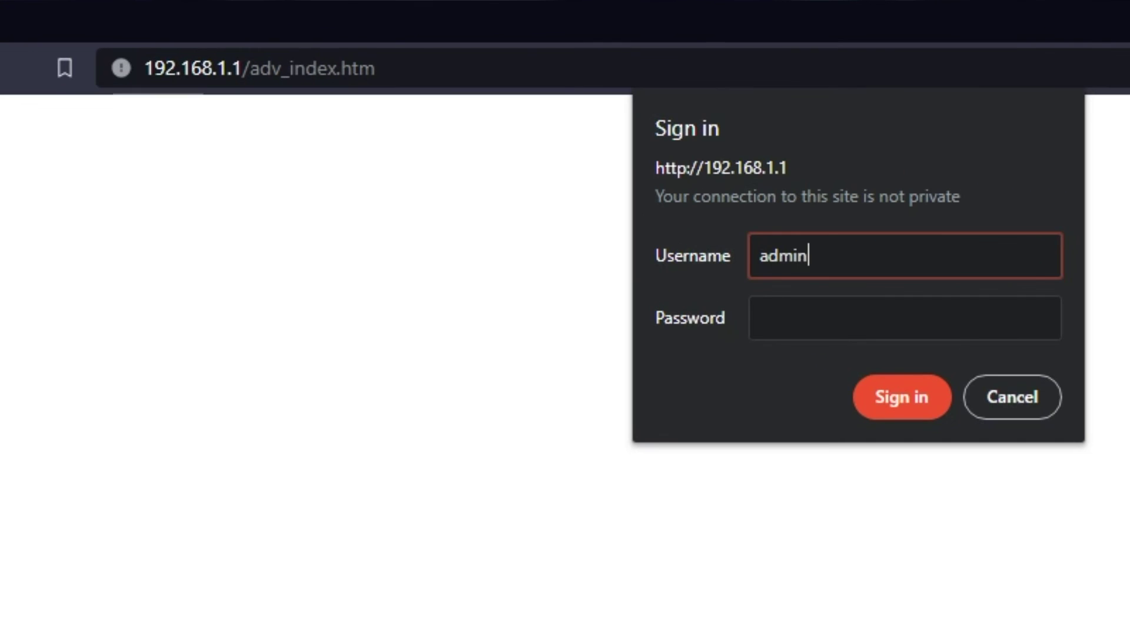
click(905, 318)
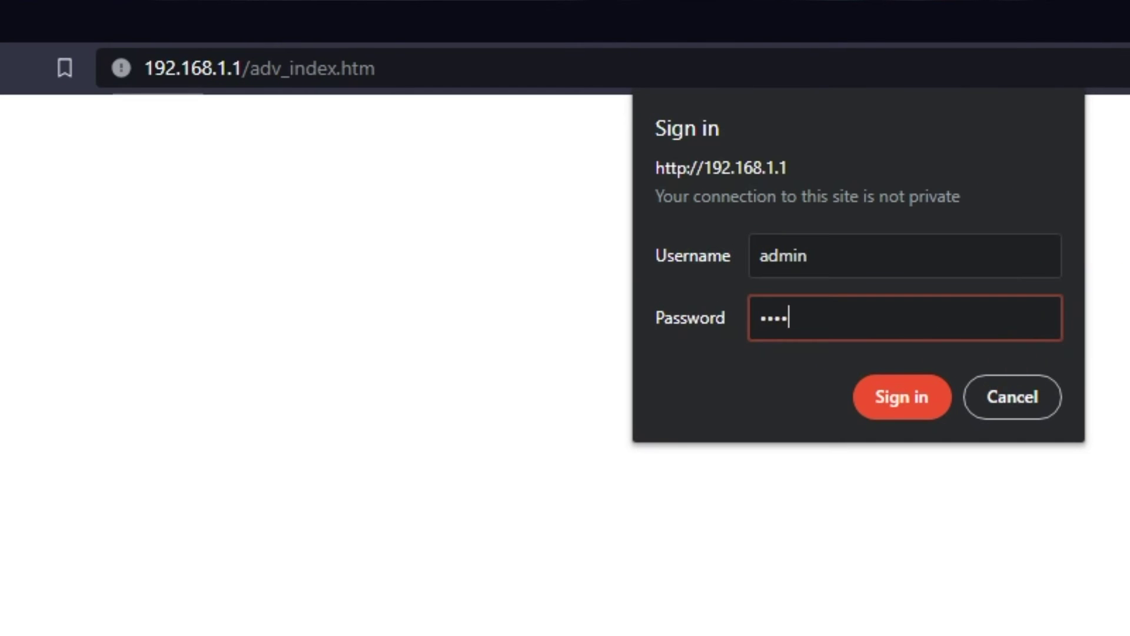
key(Return)
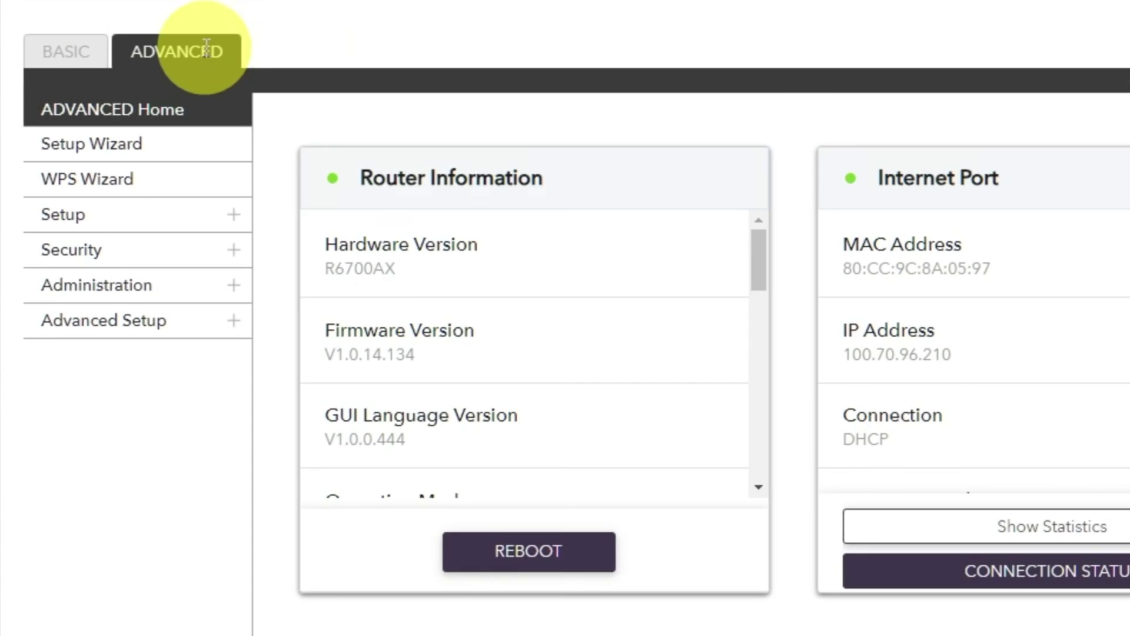
Reboot the router from the Advanced Home dashboard and confirm with Yes.
click(138, 235)
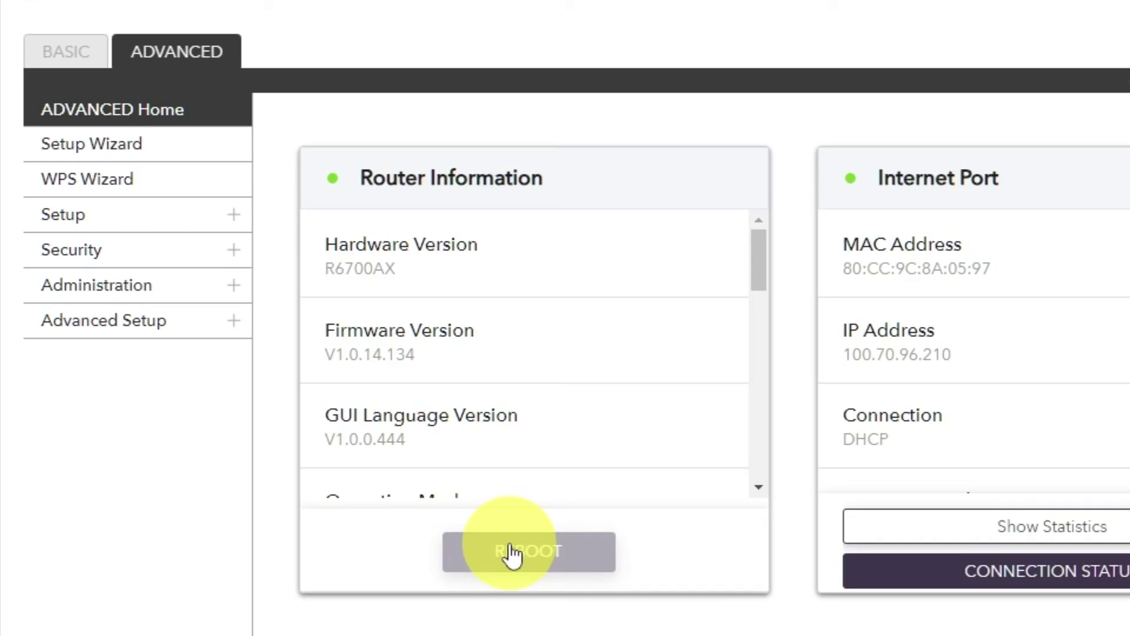
click(513, 554)
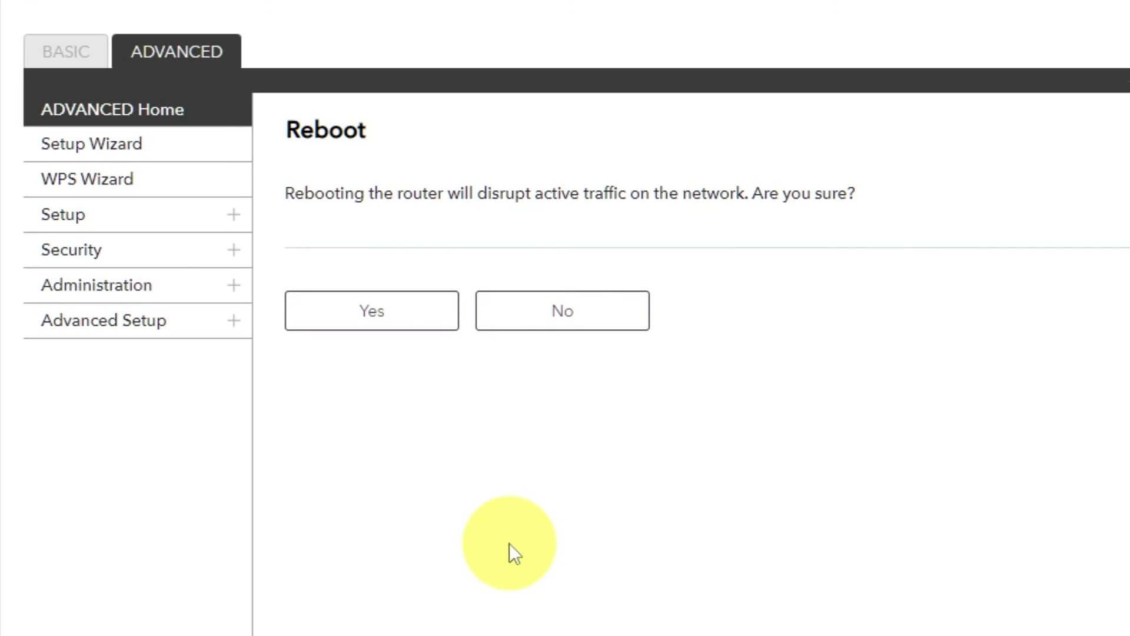
click(373, 319)
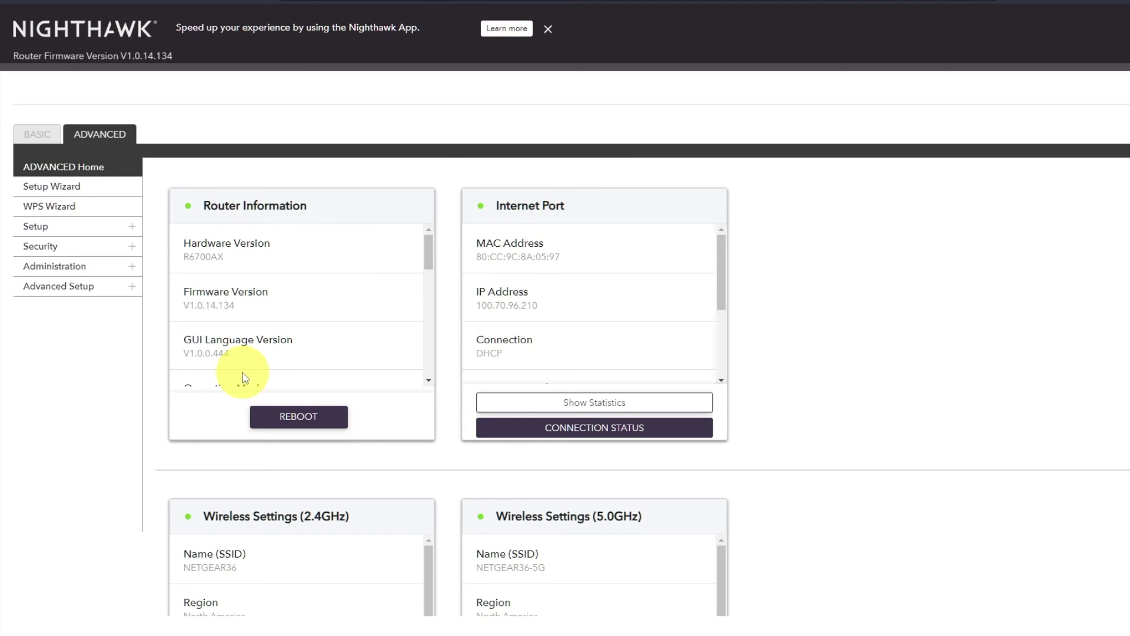
In a new tab, rerun the 'youtube - Google Search' history suggestion.
click(156, 9)
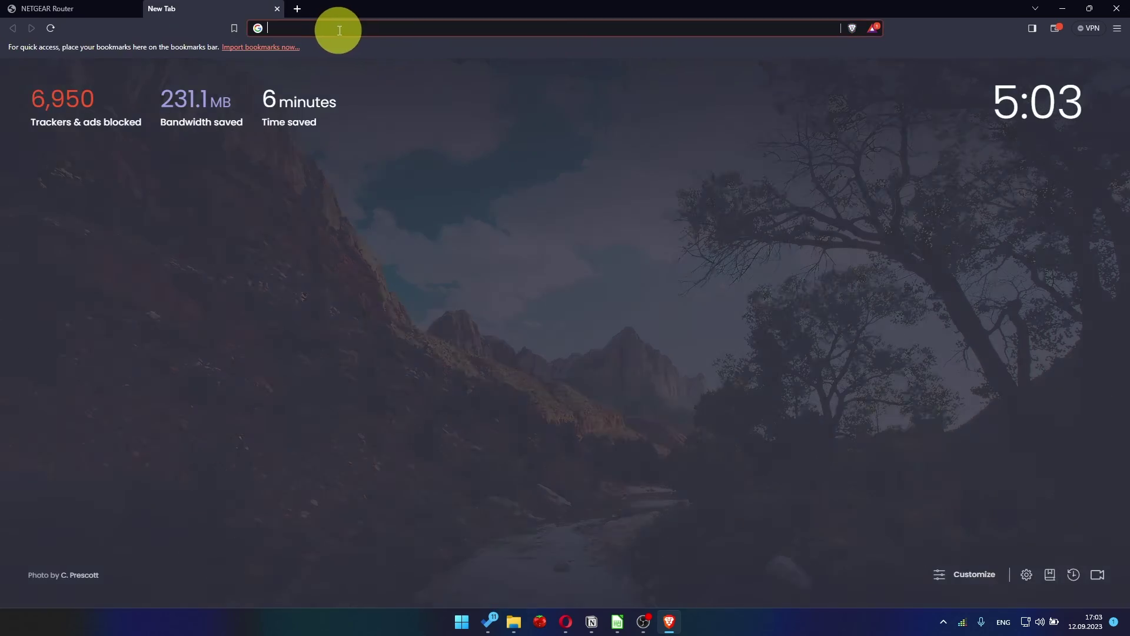
click(341, 30)
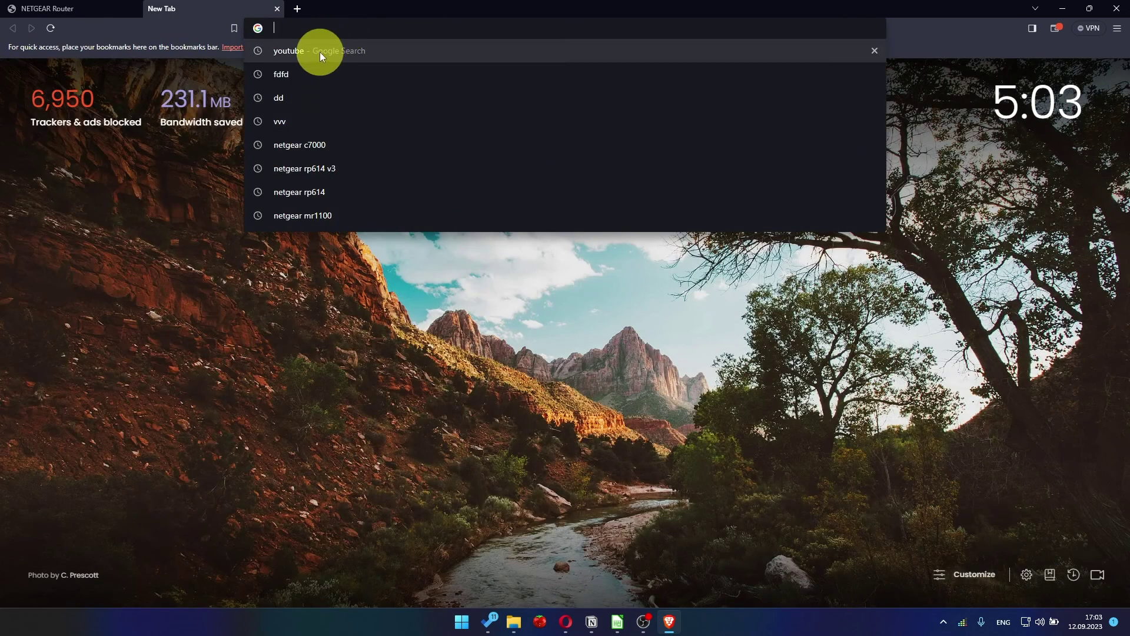
click(320, 51)
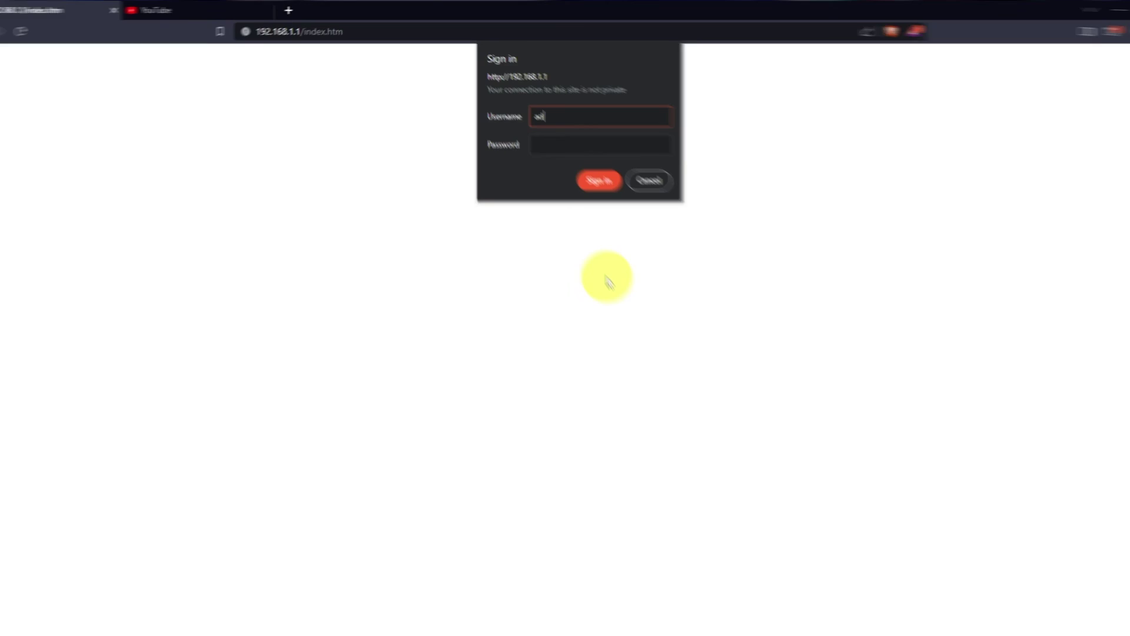
Sign in with the admin username and password, then close the NETGEAR Armor popup.
text(min)
key(Tab)
text(1234)
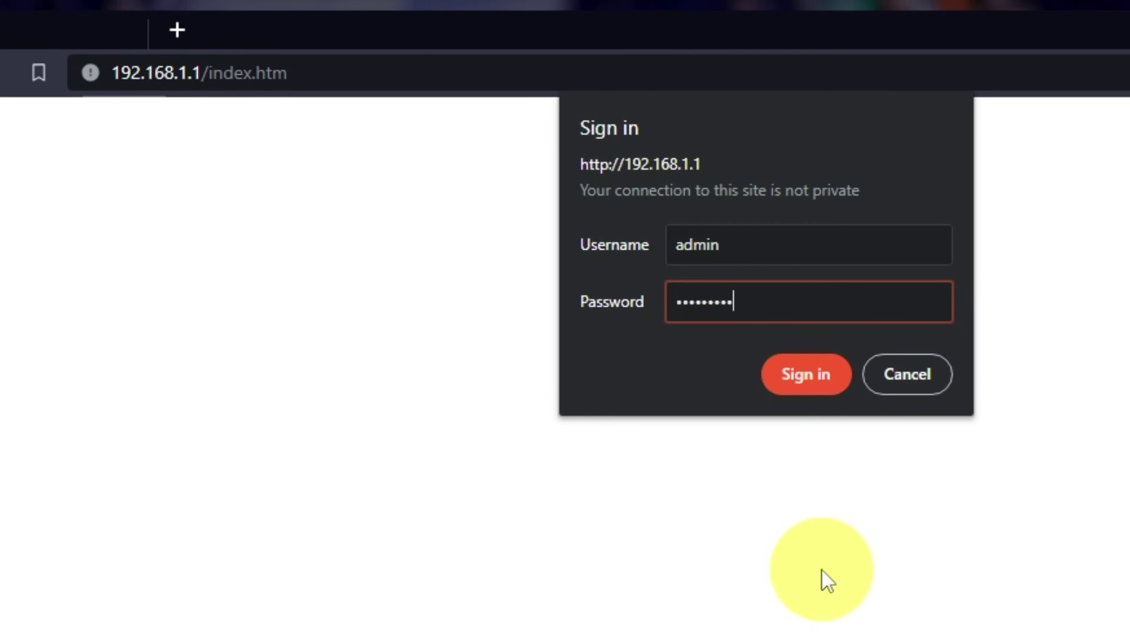
click(818, 383)
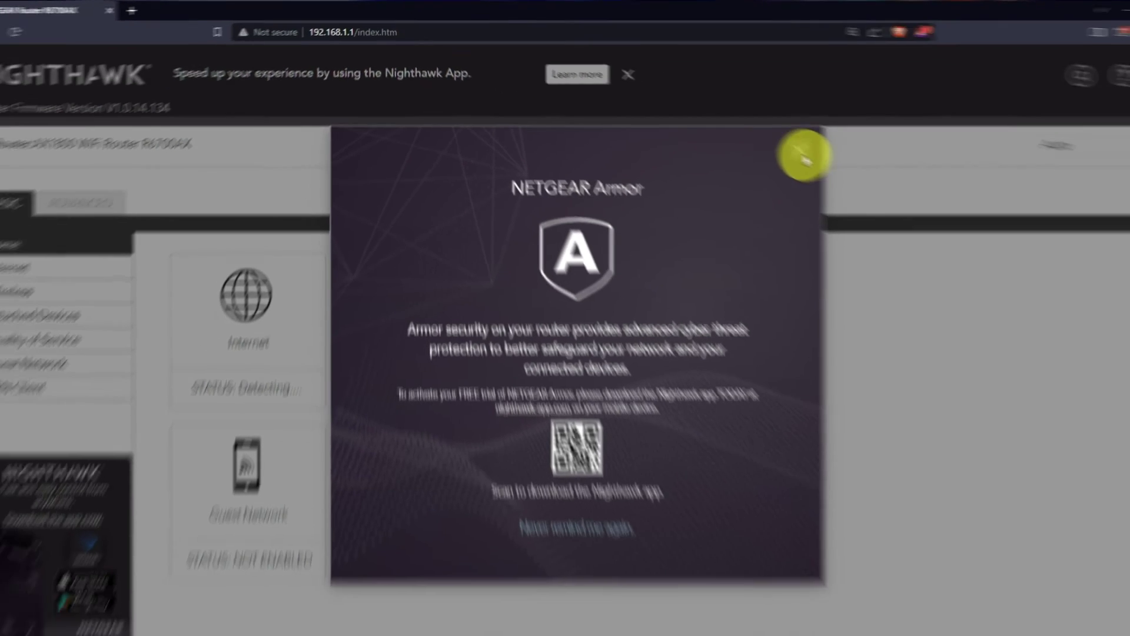
click(803, 155)
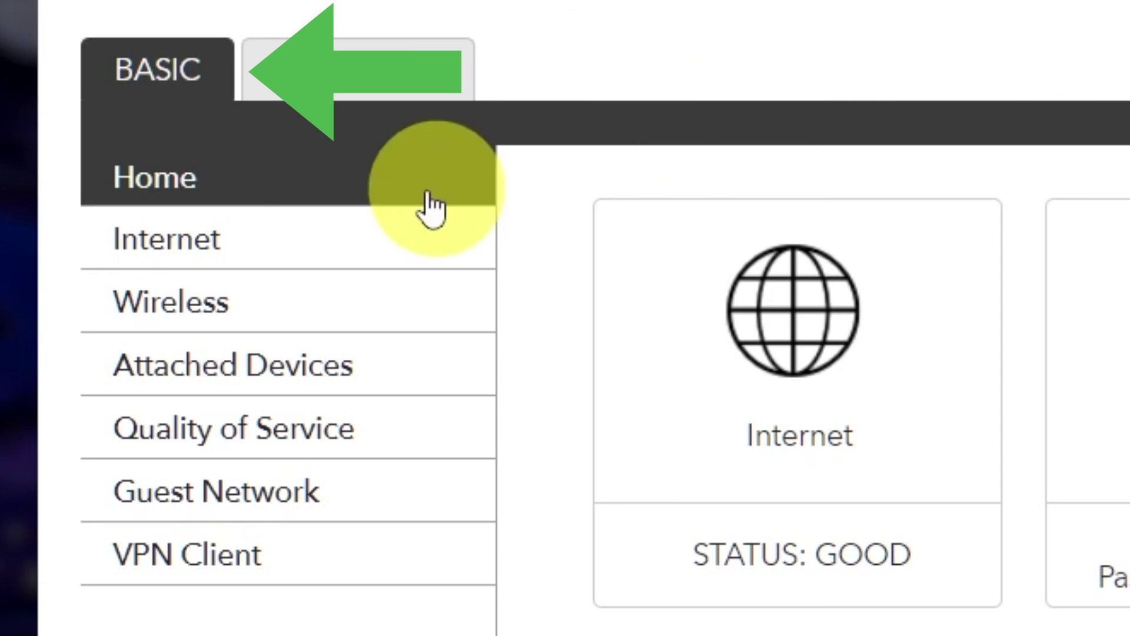
Set Router MAC Address to 'Use Computer MAC Address' in Internet Setup and apply.
click(295, 247)
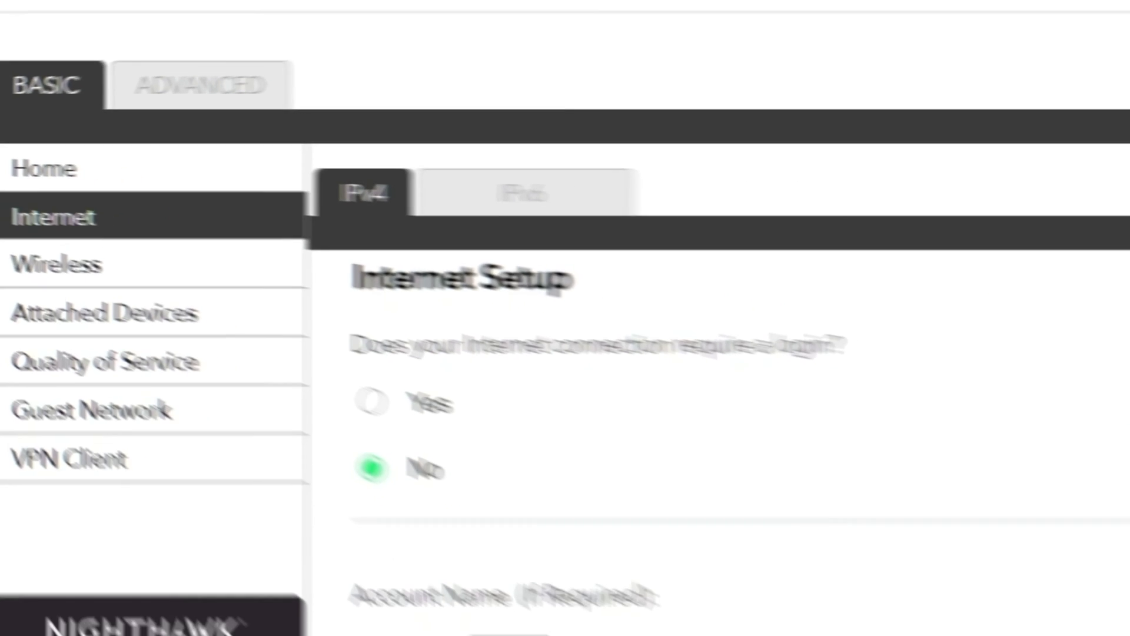
scroll(532, 368, down, 10)
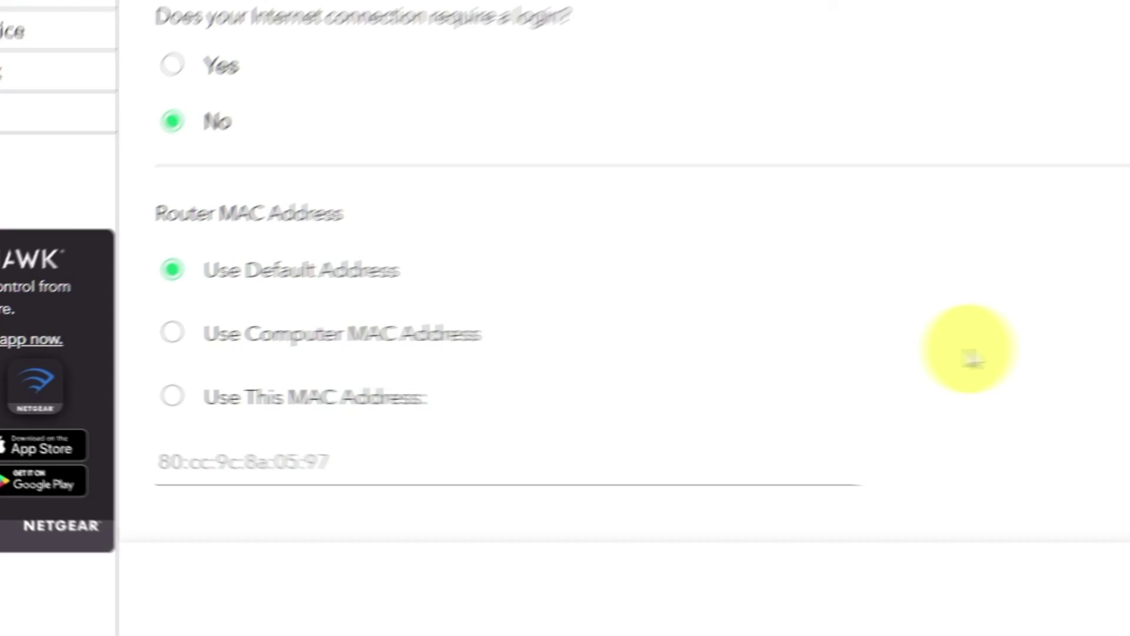
click(270, 311)
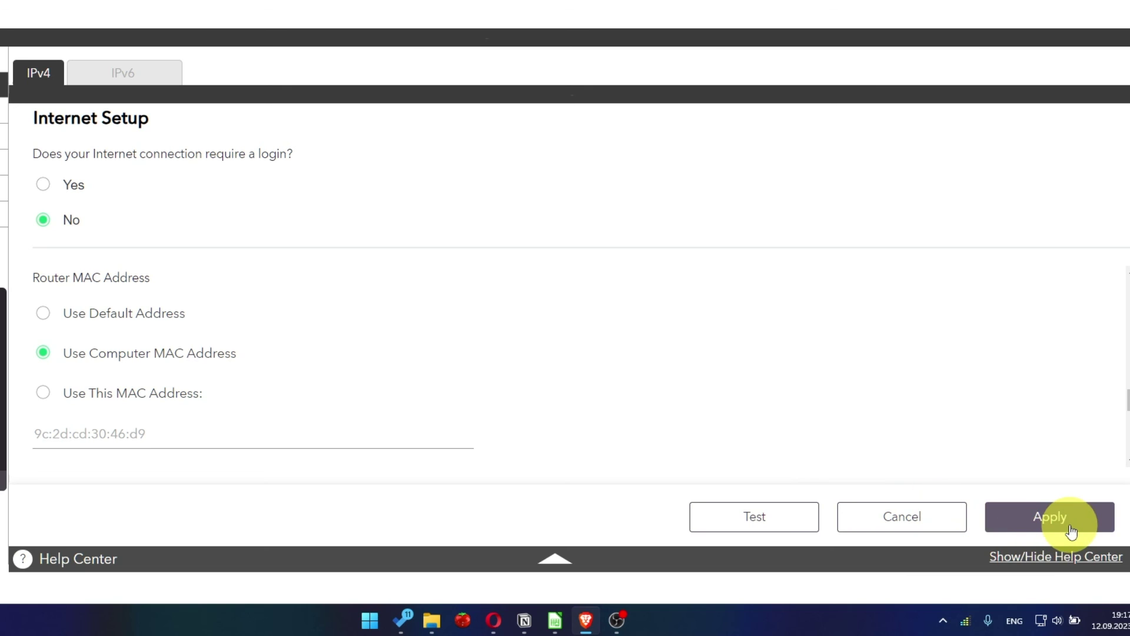
click(1072, 532)
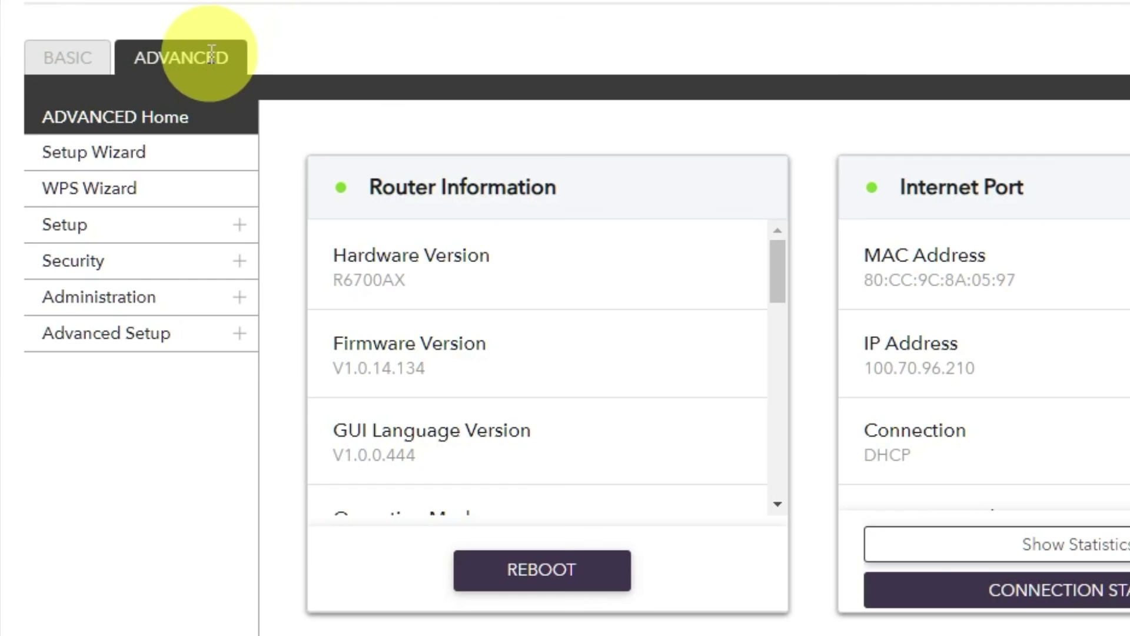
From ADVANCED Home, reboot the router again and confirm with Yes.
click(100, 155)
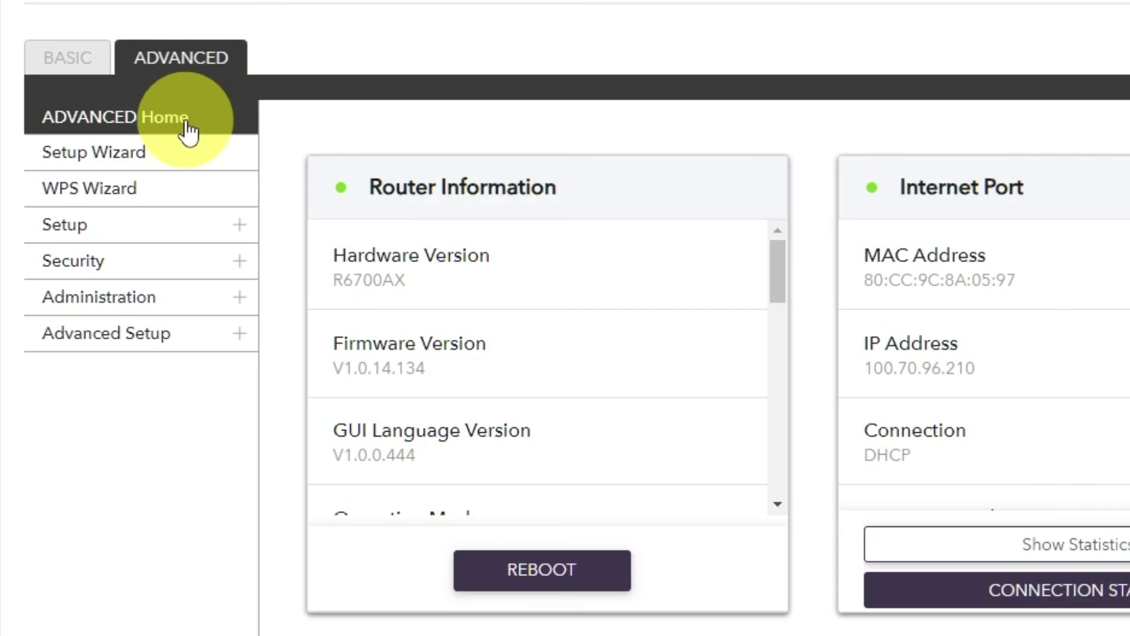
click(187, 125)
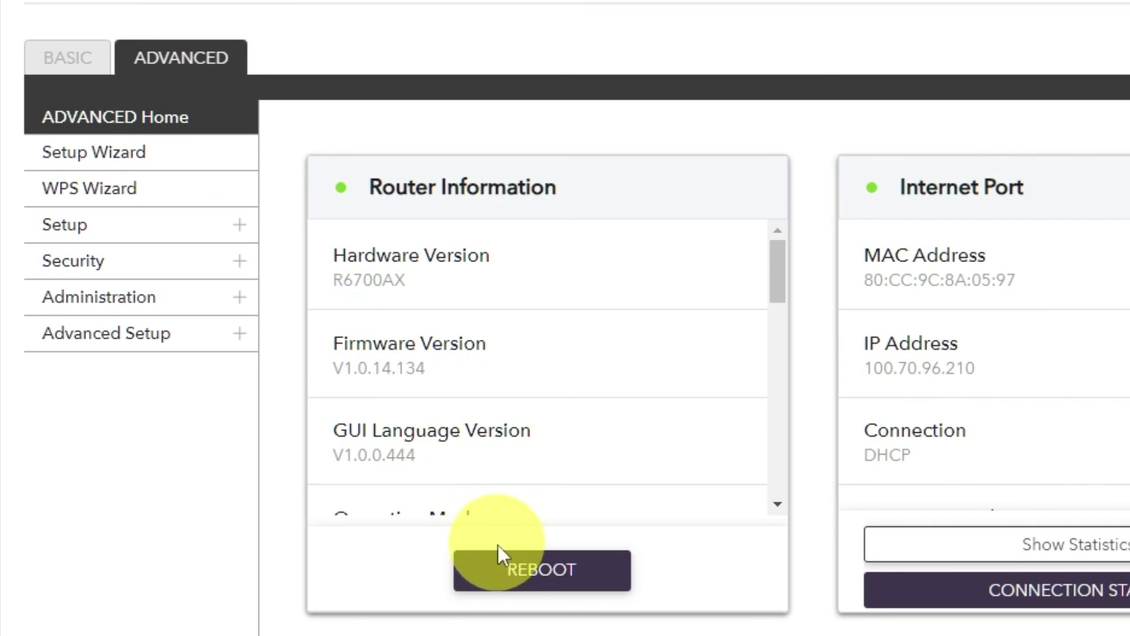
click(522, 569)
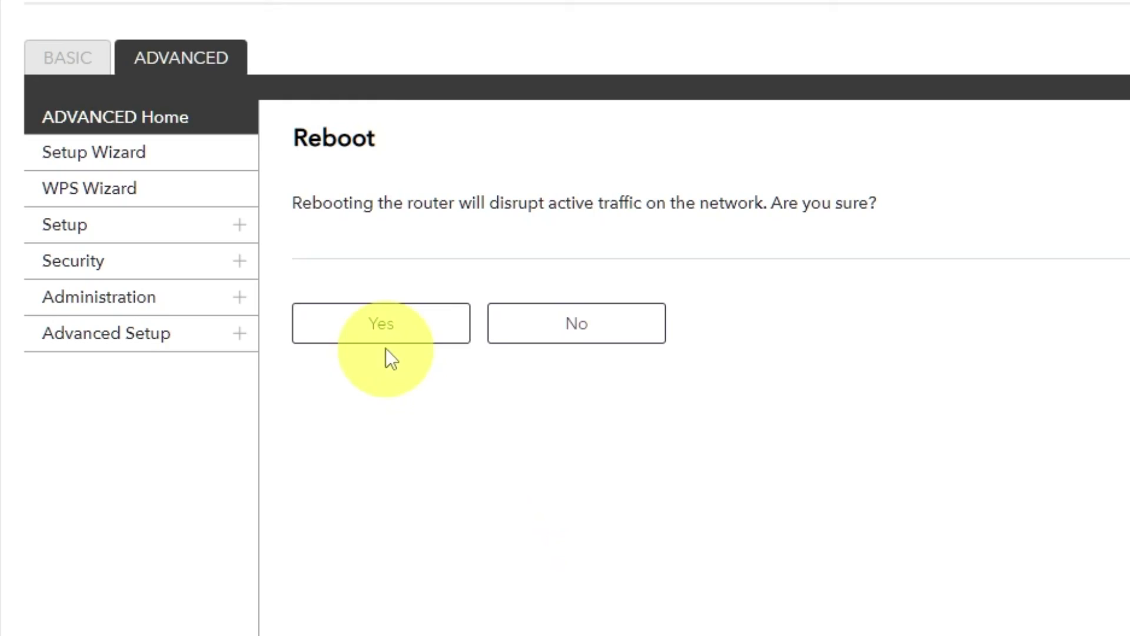
click(389, 335)
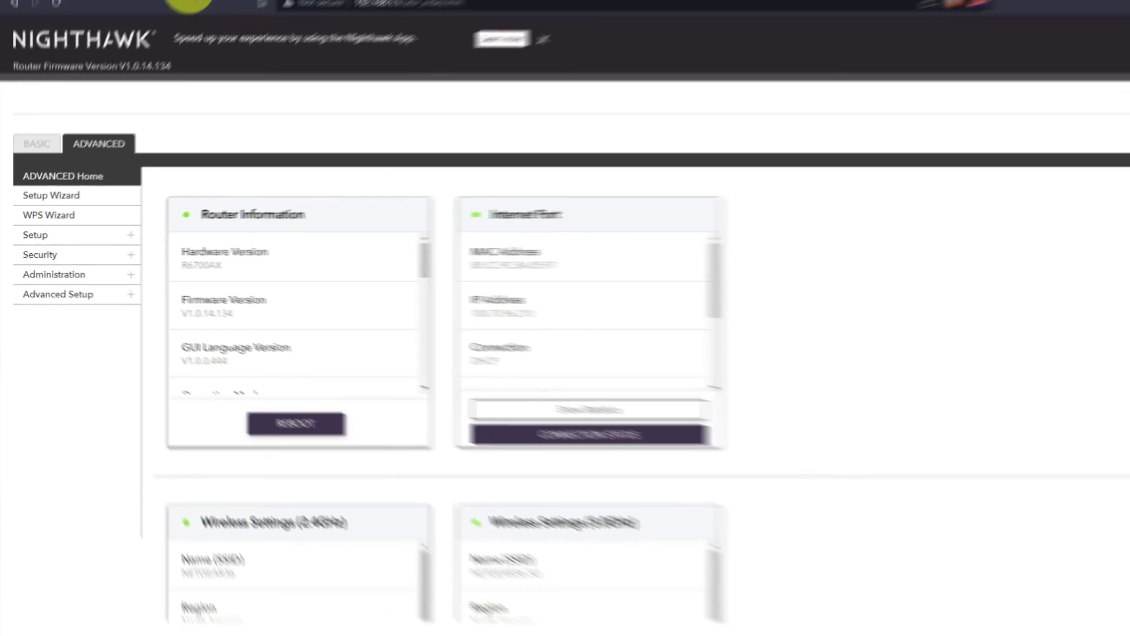
In a new tab, load the 'youtube - Google Search' results from history.
click(297, 9)
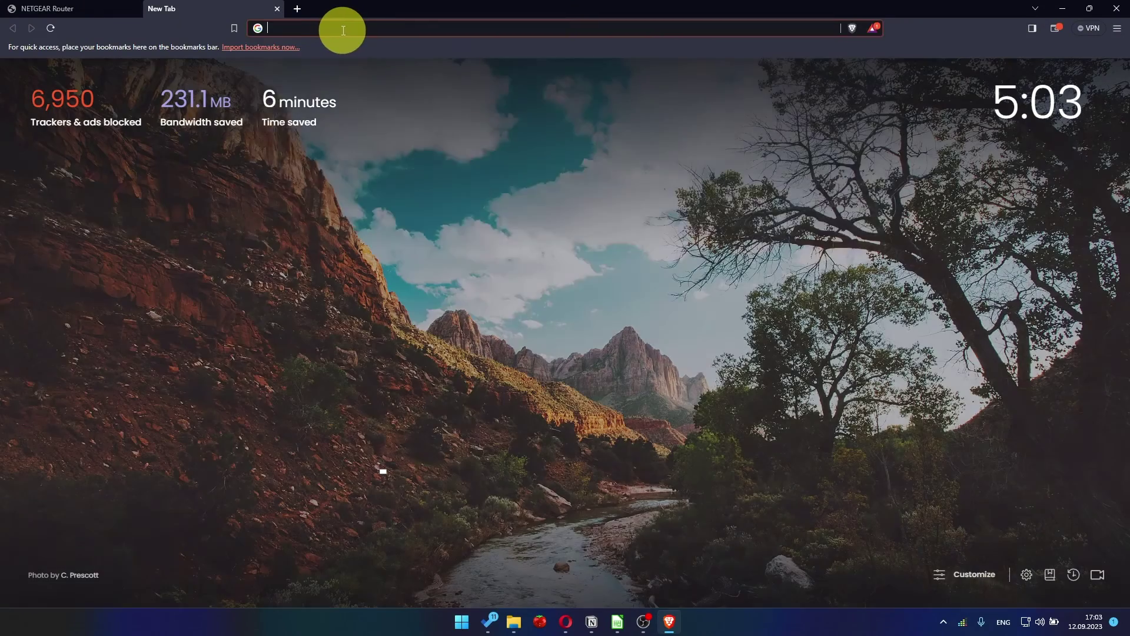
click(344, 30)
click(320, 52)
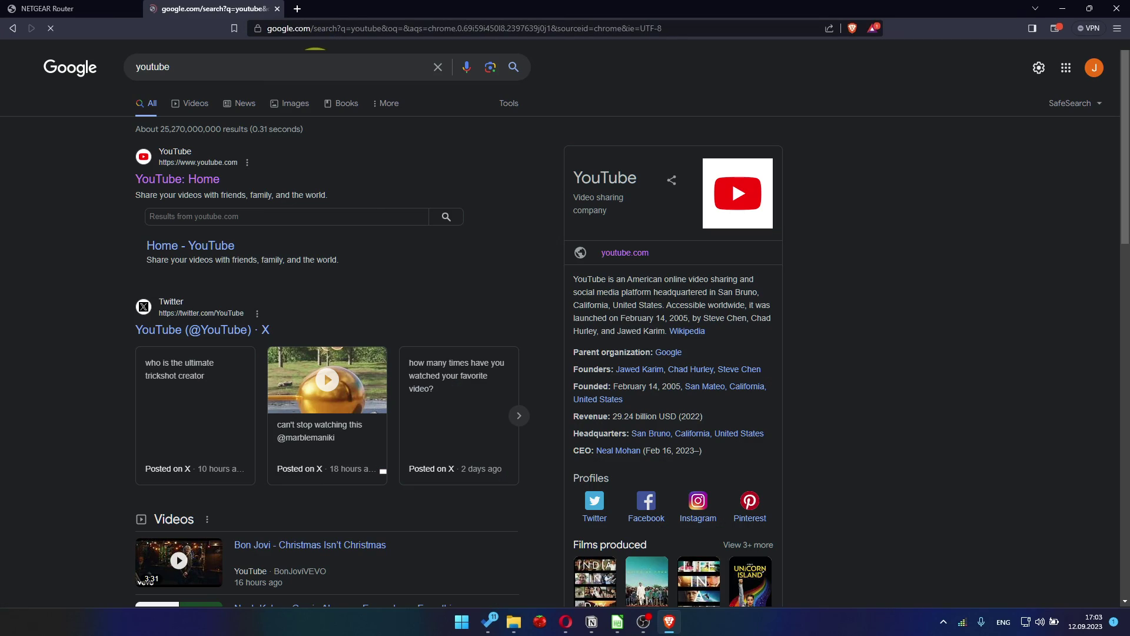